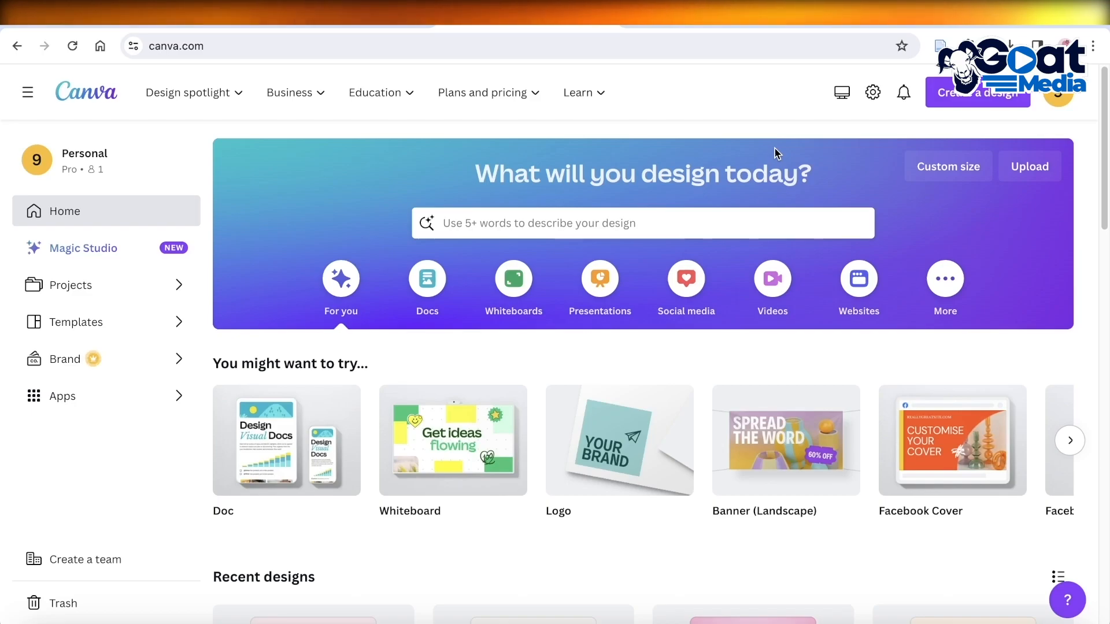
Step: Upload the makeup photo starting with "vecteezy_be" (JPG) from the Downloads folder to start from a file
scroll(774, 162, "down", 3)
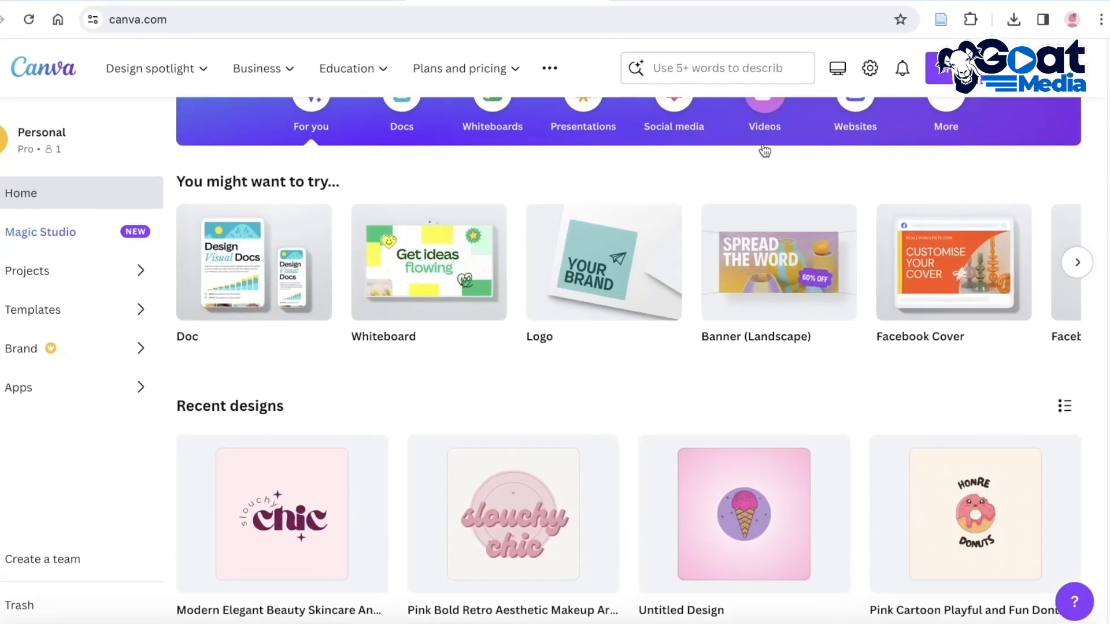
scroll(765, 152, "up", 3)
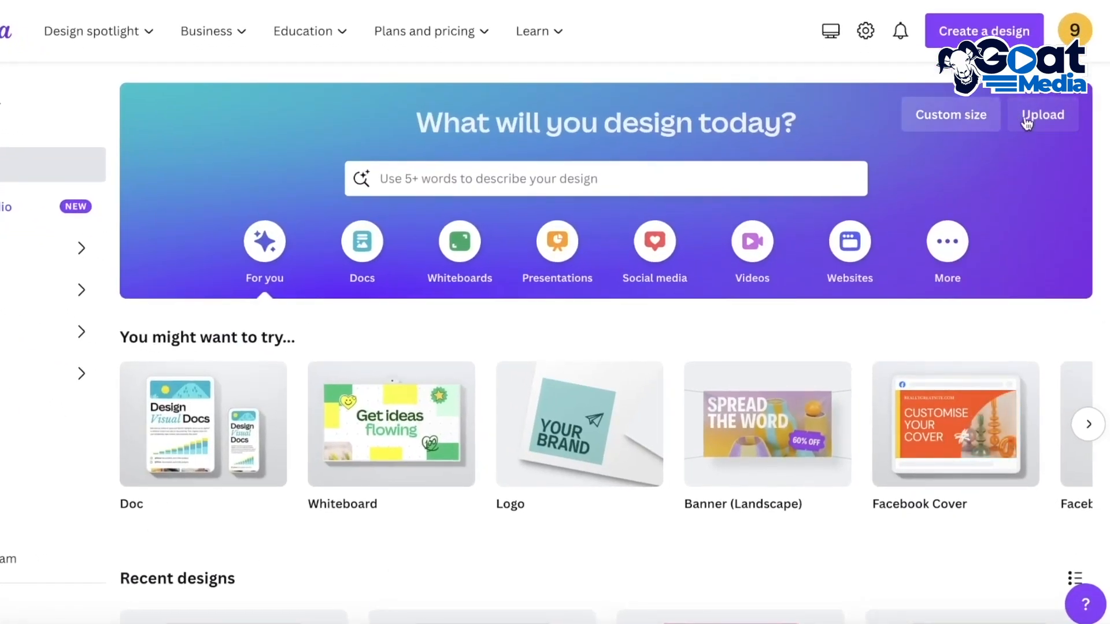
left_click(1011, 117)
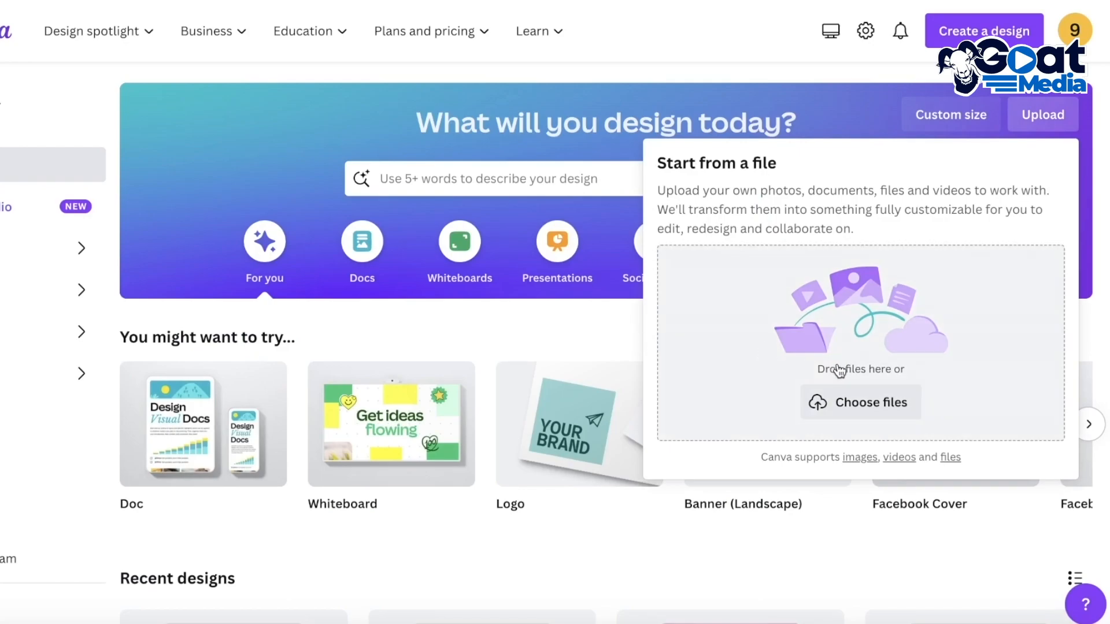
left_click(826, 406)
left_click(205, 200)
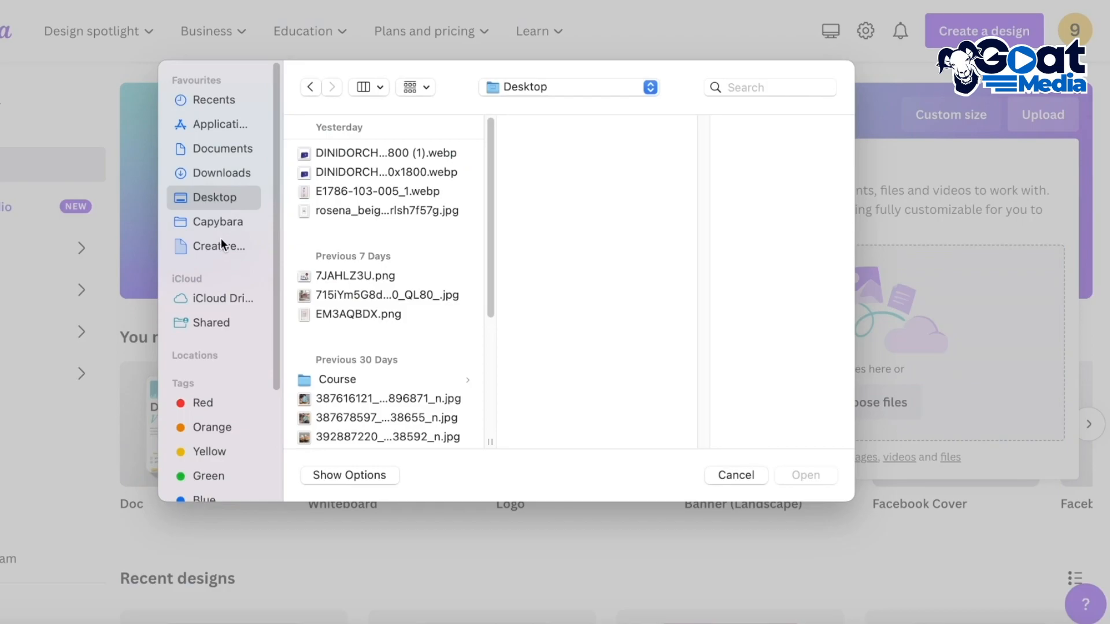
left_click(221, 176)
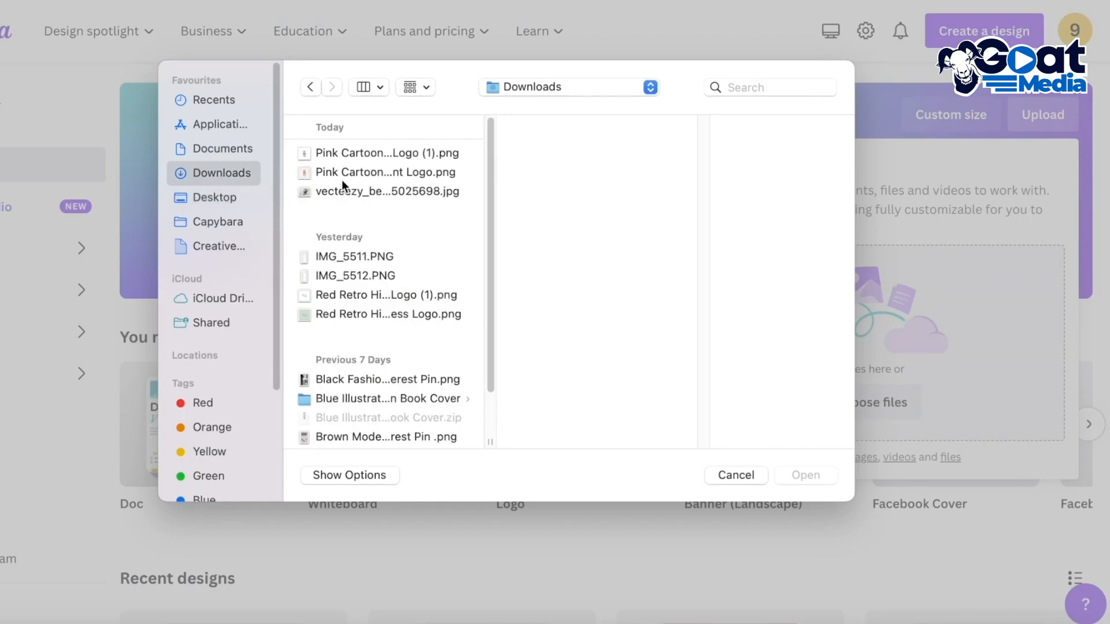
left_click(342, 185)
left_click(805, 475)
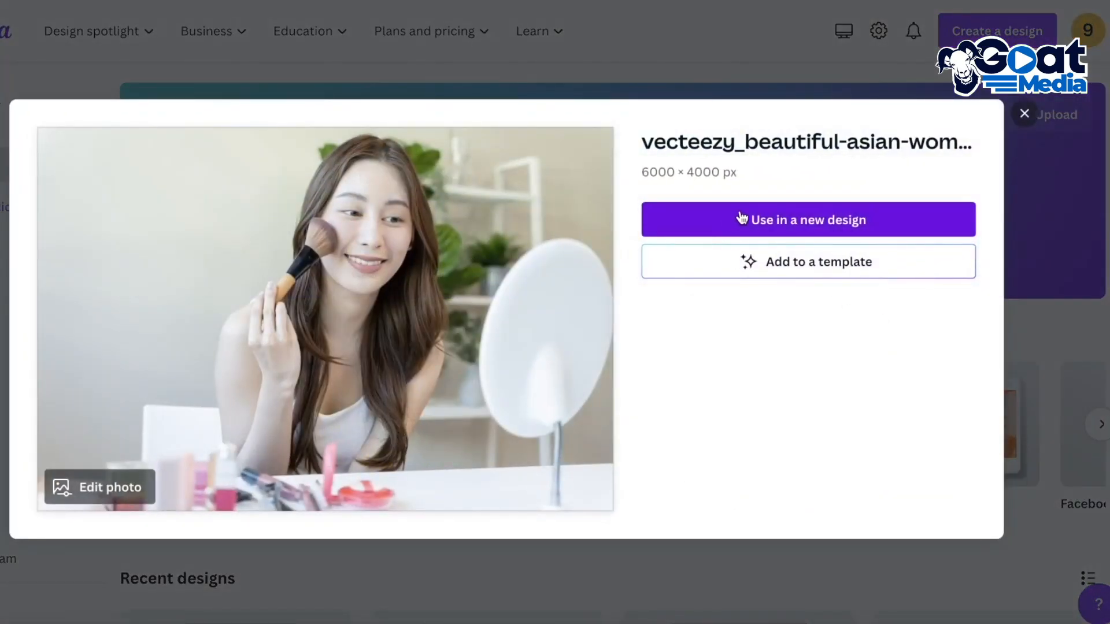
Step: Use the uploaded photo in a new custom-size design of 6000 × 4000 px
left_click(744, 220)
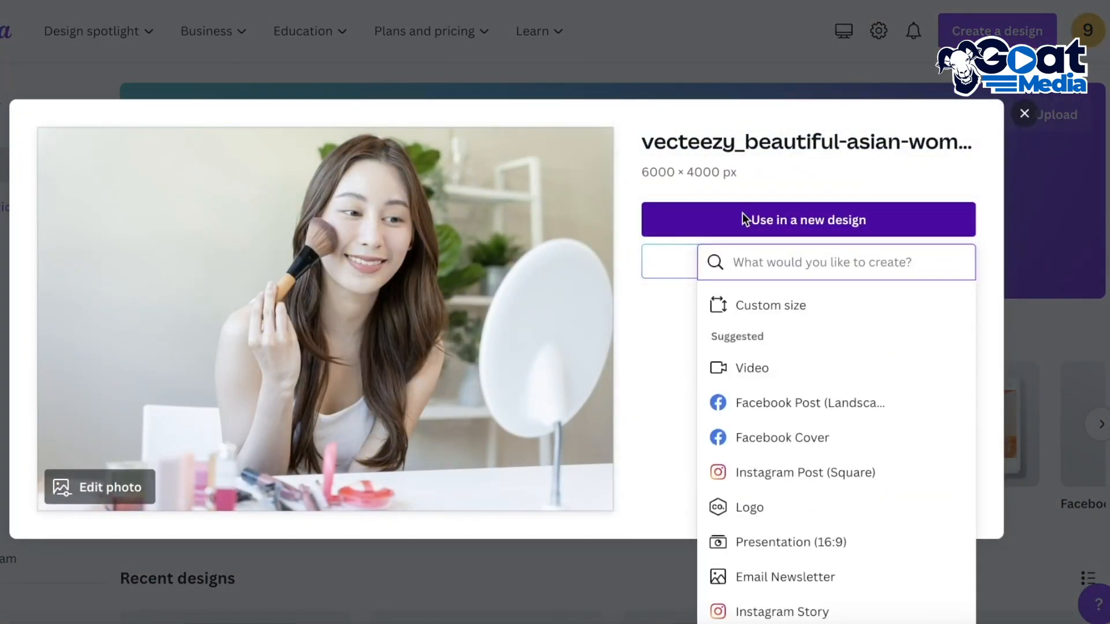
left_click(755, 305)
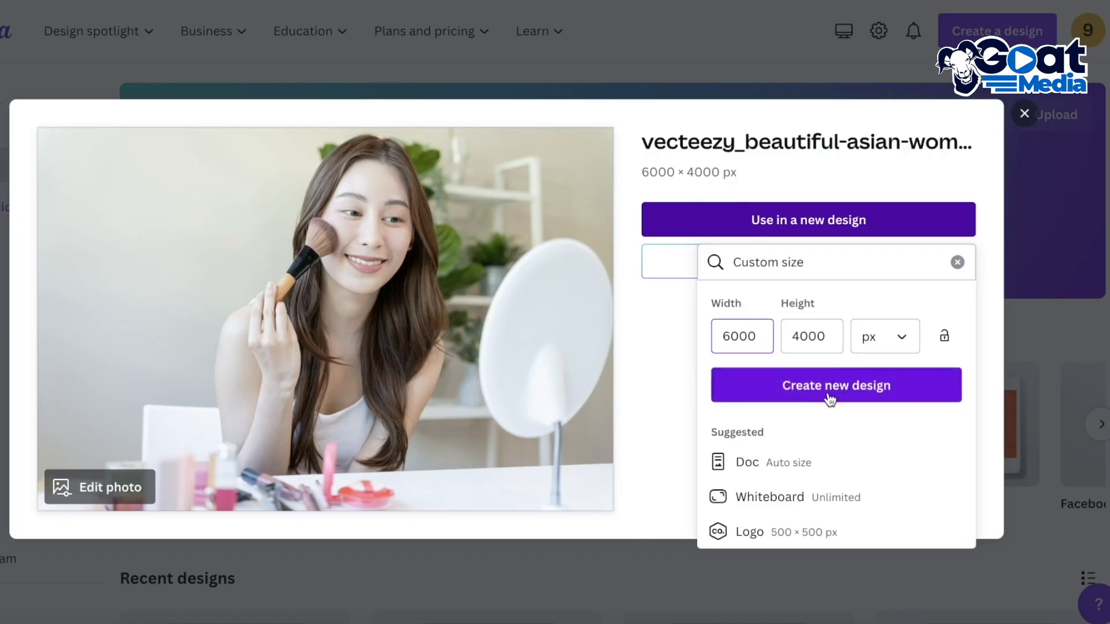
left_click(827, 396)
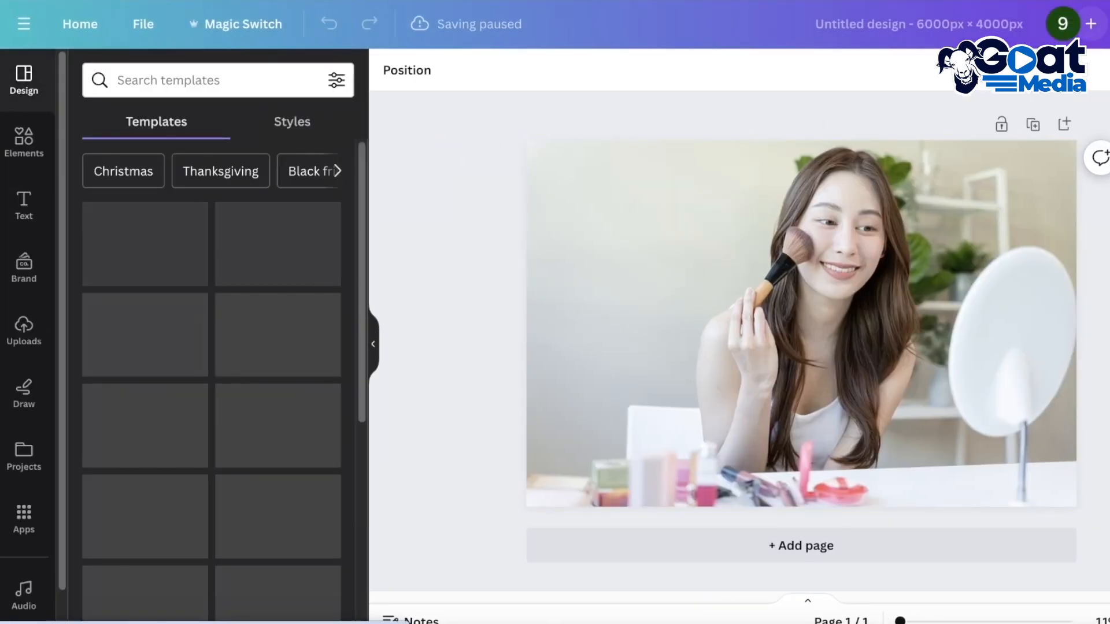
left_click(1026, 235)
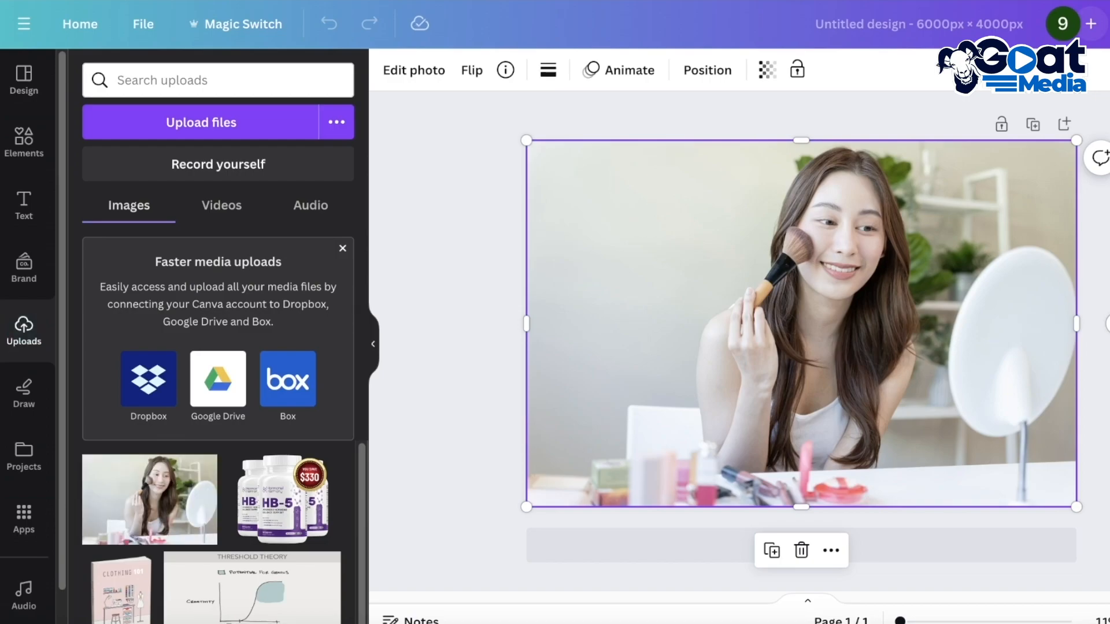
key("Escape")
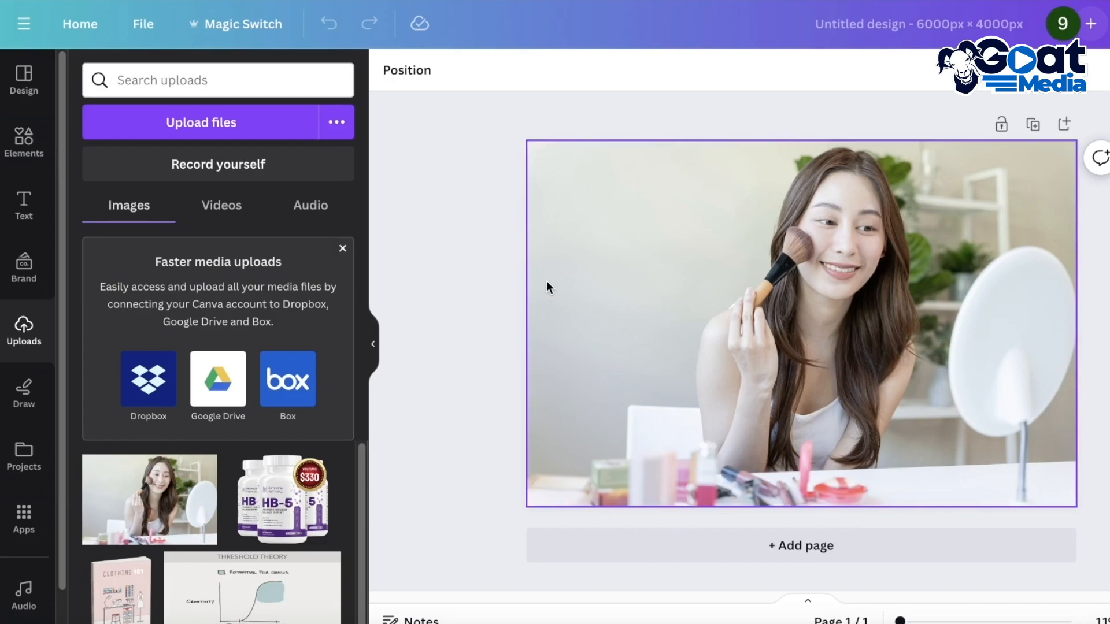
Step: Search the Canva apps for "remove bg" and clear the search
left_click(23, 508)
left_click(212, 87)
type("remove bg")
key("Return")
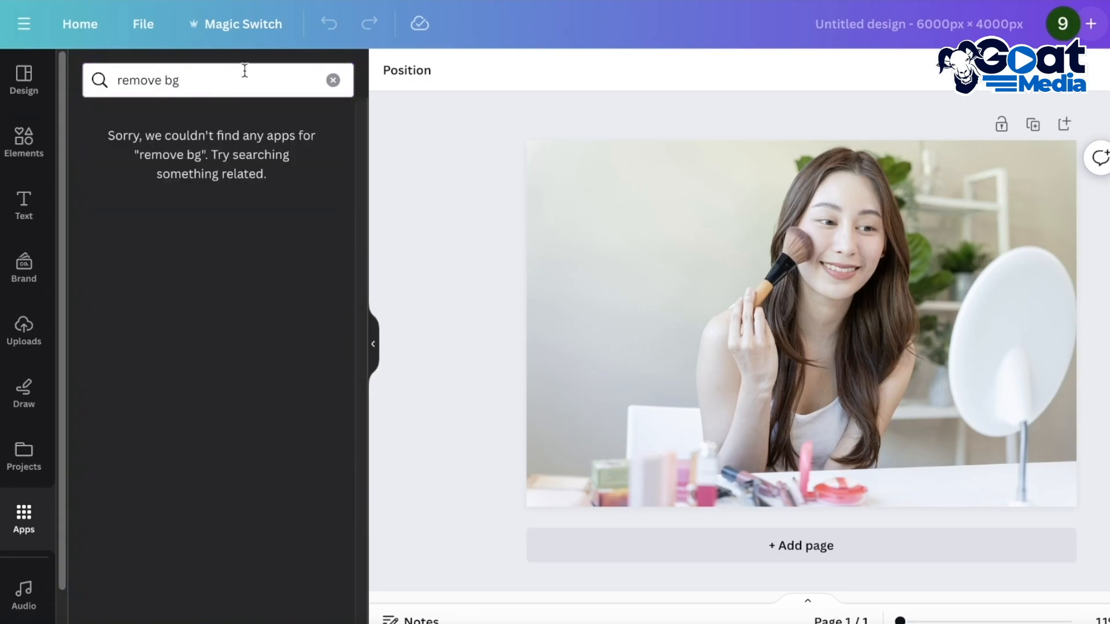
left_click(333, 79)
Step: Browse the full apps catalogue, including the Background app, for a background removal tool
scroll(289, 191, "down", 3)
scroll(294, 225, "down", 5)
left_click(219, 412)
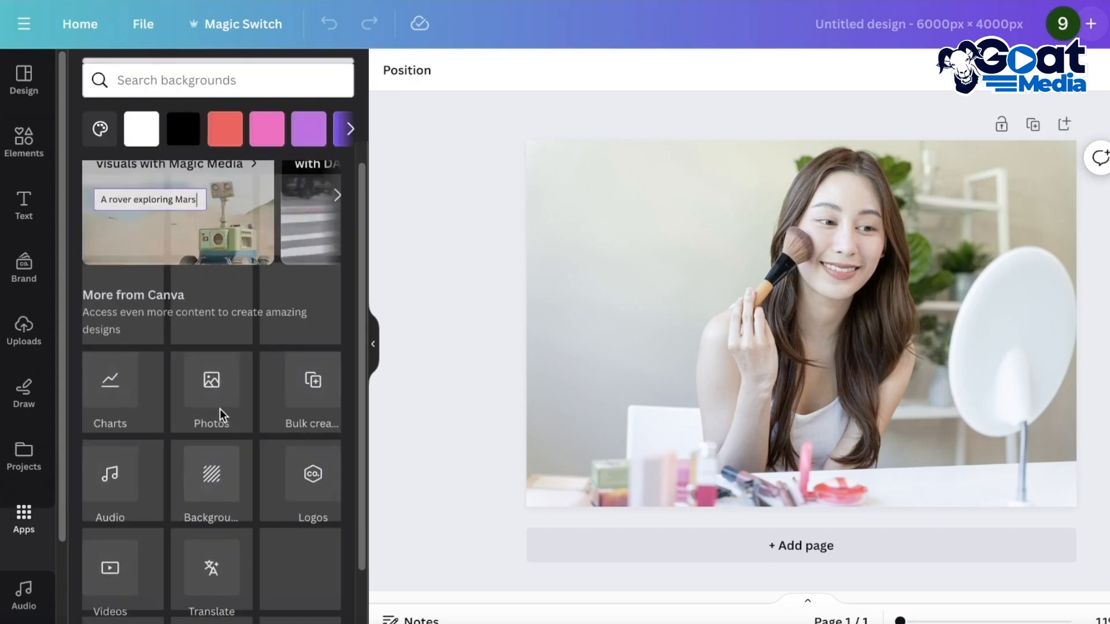
left_click(16, 516)
scroll(191, 454, "down", 7)
scroll(249, 381, "down", 12)
scroll(254, 384, "down", 15)
scroll(276, 362, "down", 10)
scroll(208, 431, "up", 1)
scroll(209, 429, "up", 5)
left_click(185, 86)
scroll(210, 310, "up", 8)
scroll(210, 312, "up", 14)
scroll(210, 306, "up", 10)
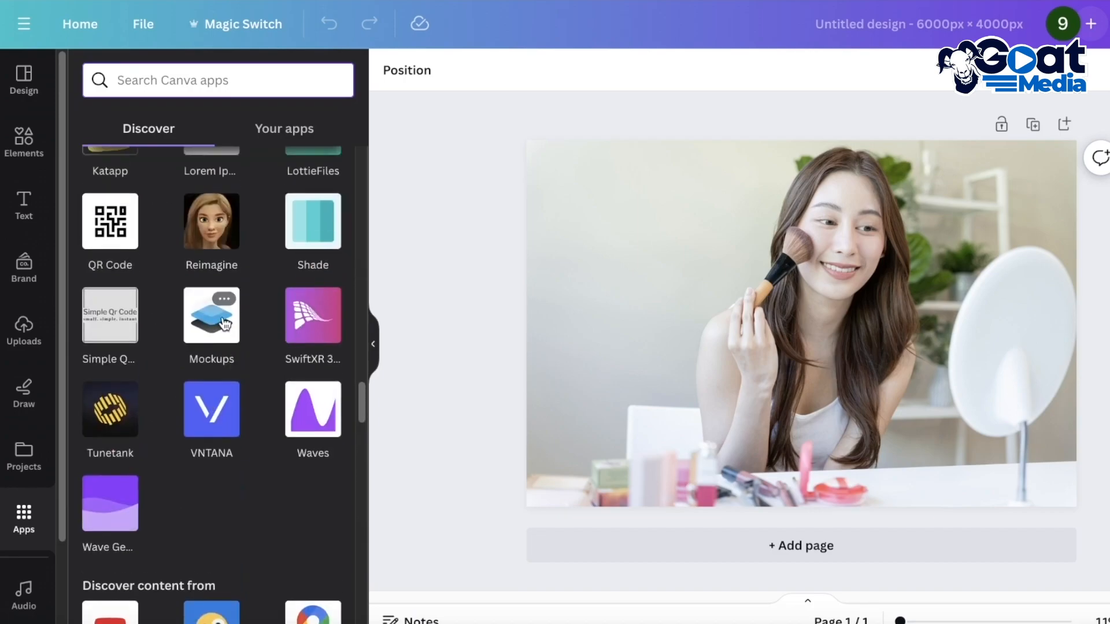
scroll(225, 322, "up", 12)
scroll(235, 318, "up", 12)
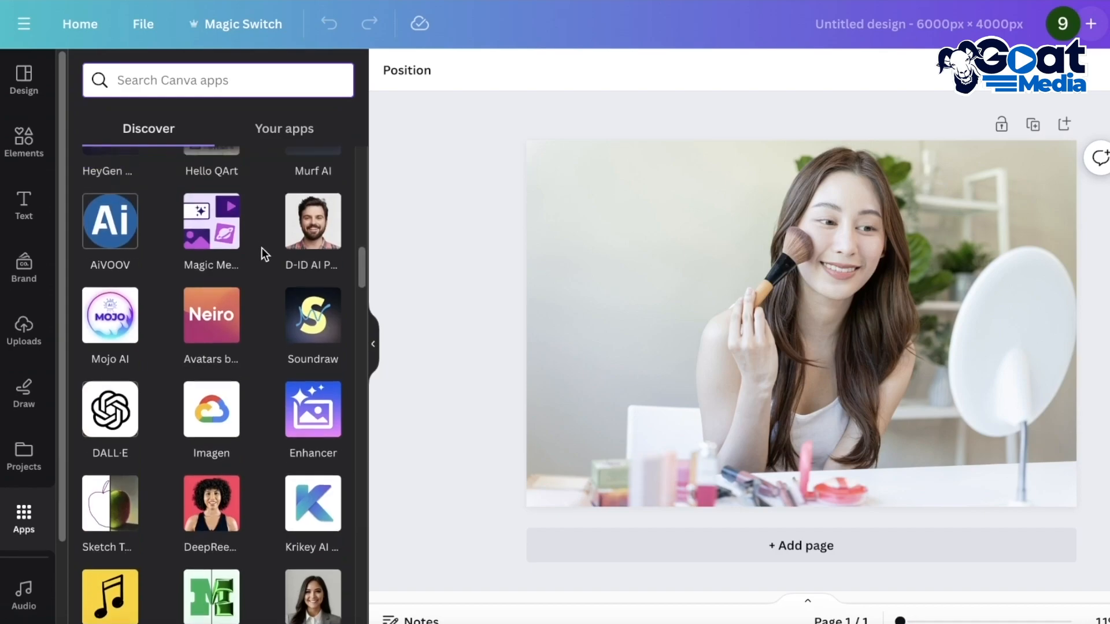
scroll(274, 344, "up", 6)
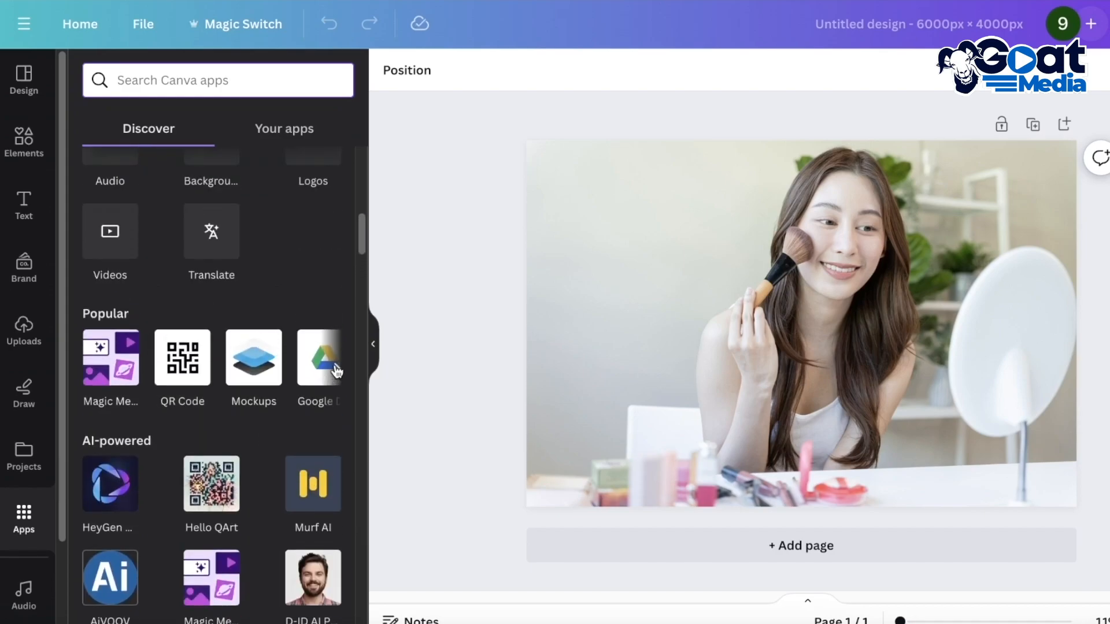
Step: Look through the featured, Canva-made and popular apps for one that removes backgrounds
left_click(339, 369)
left_click(338, 367)
left_click(339, 368)
left_click(93, 72)
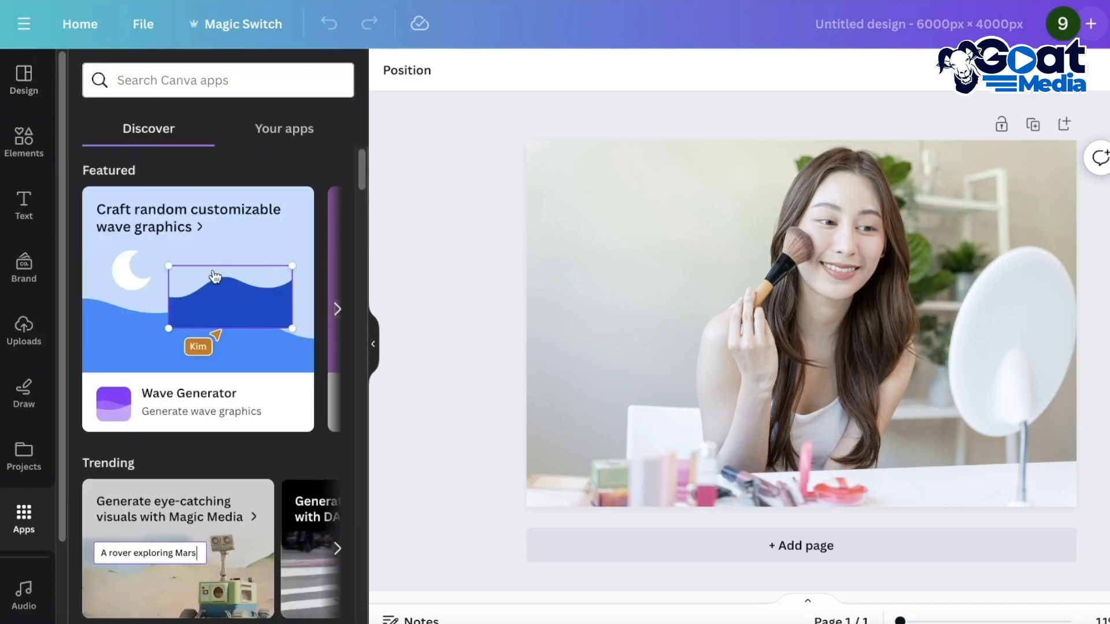
scroll(267, 375, "down", 5)
scroll(265, 370, "down", 8)
scroll(219, 511, "up", 8)
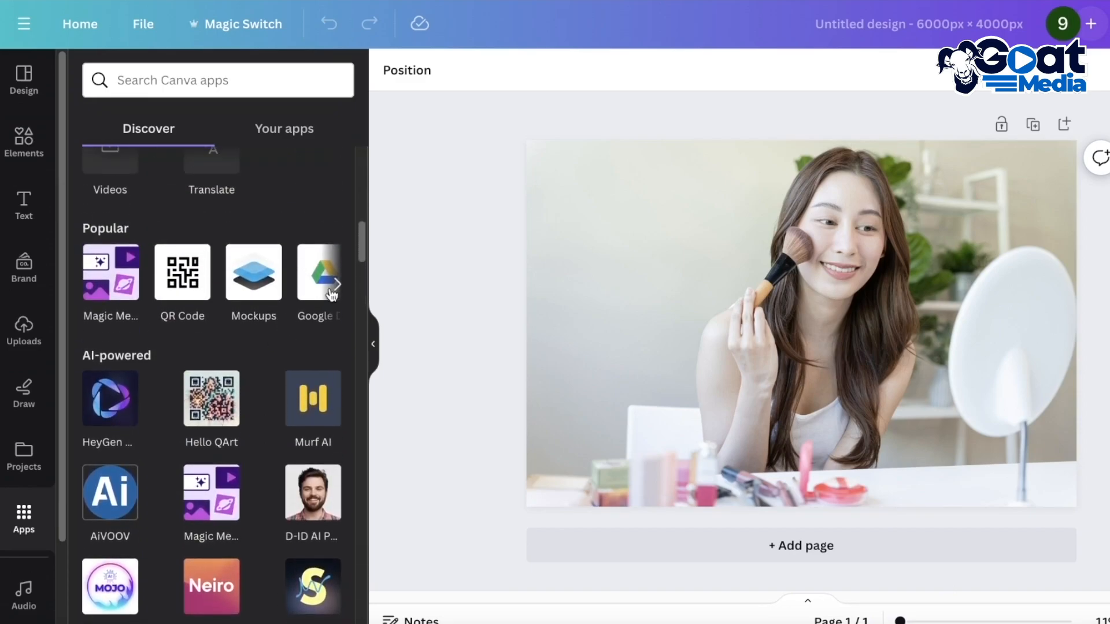
scroll(117, 282, "up", 4)
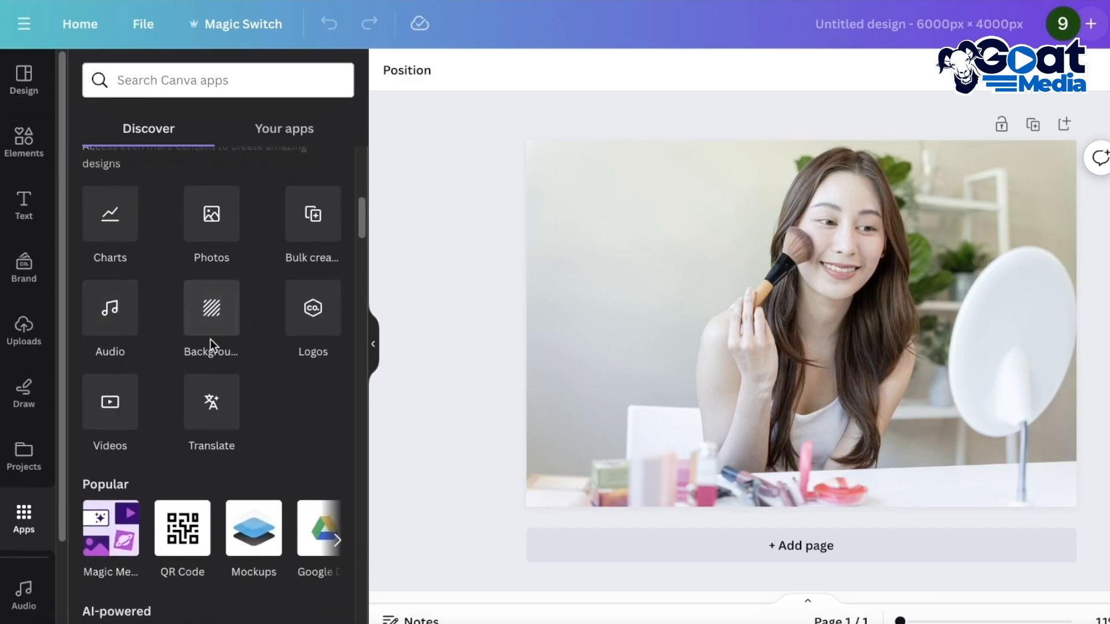
scroll(210, 341, "up", 3)
Step: Search the Canva apps for "remove background" and clear the search
left_click(195, 82)
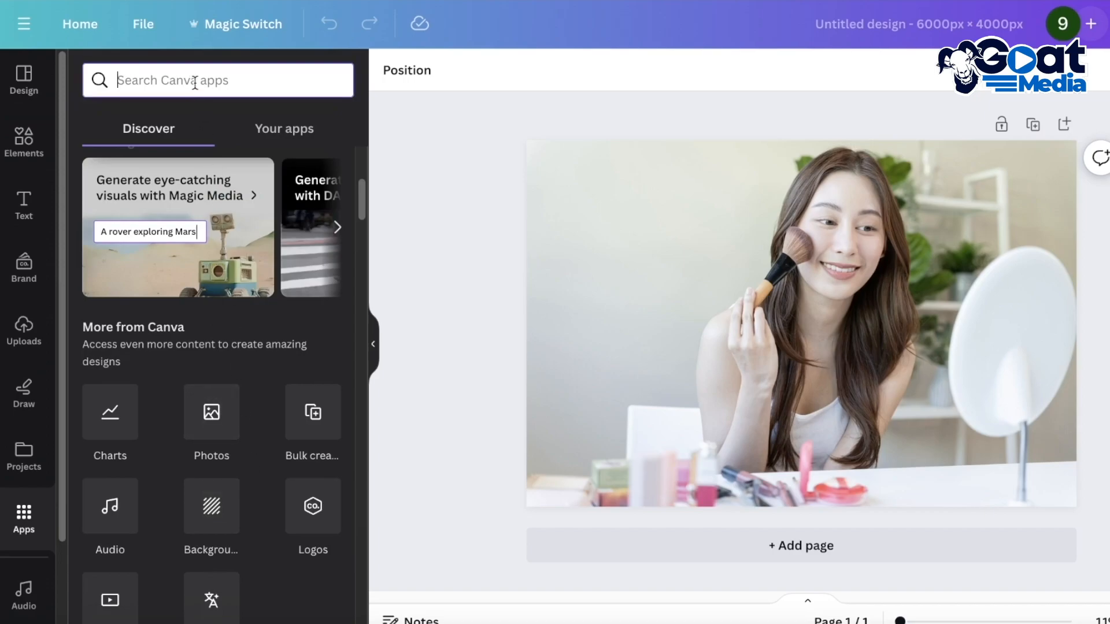
type("remove ")
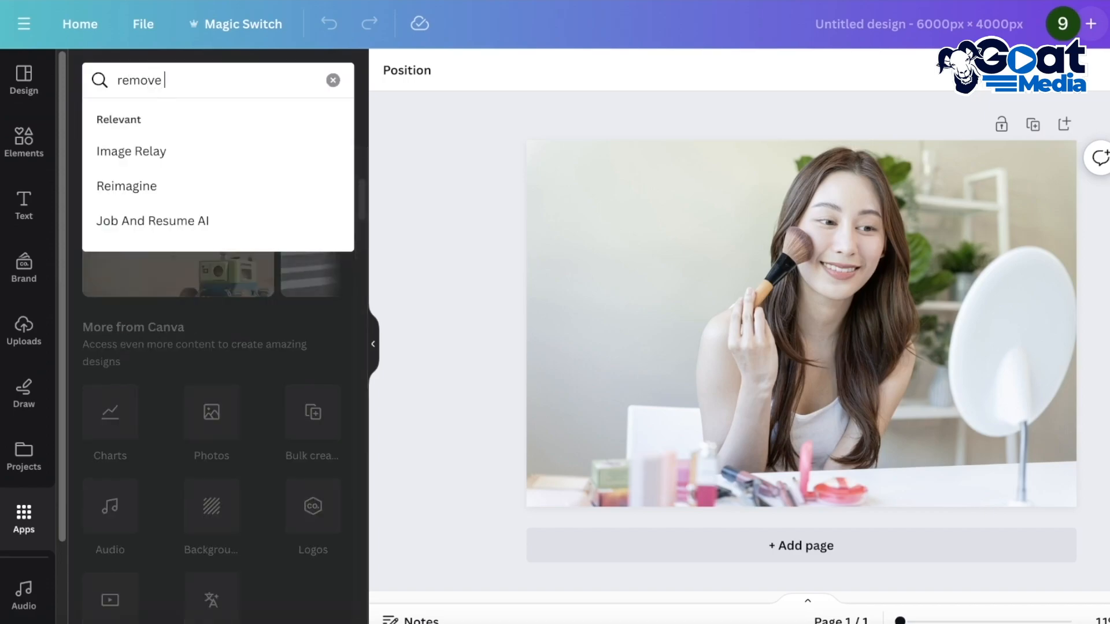
type("background")
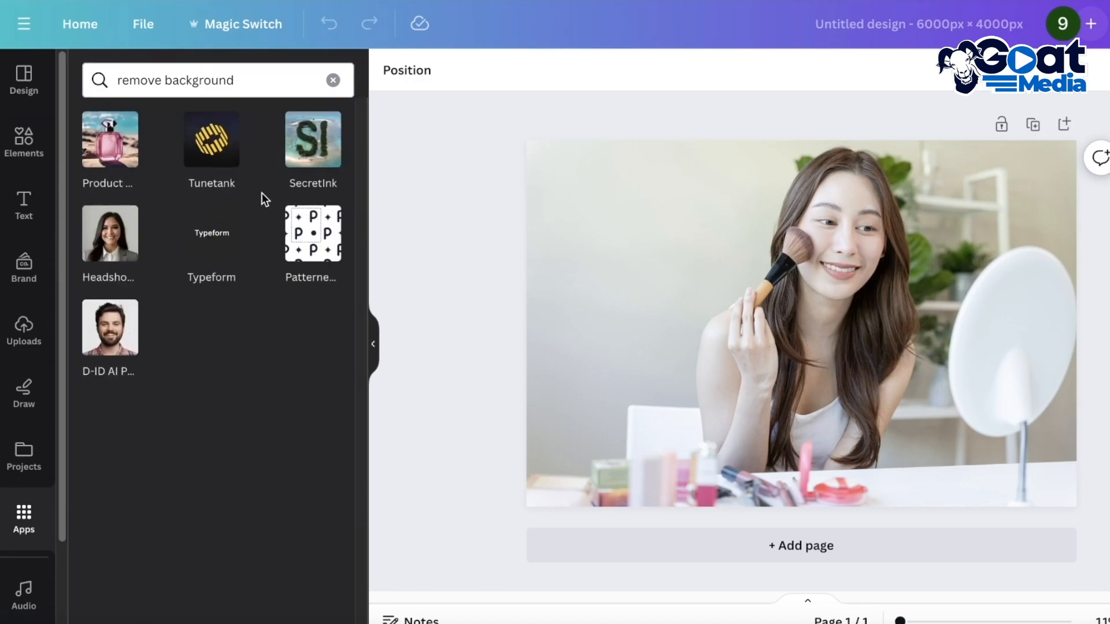
left_click(333, 79)
Step: Check the account's own apps and the featured app cards for a background remover
left_click(312, 129)
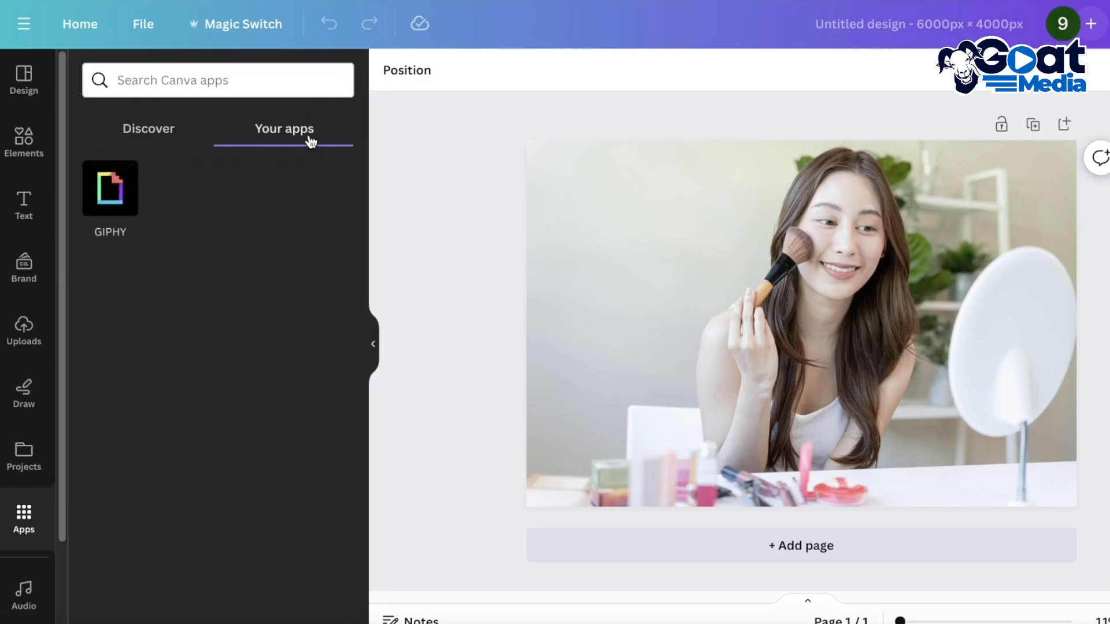
scroll(37, 446, "down", 2)
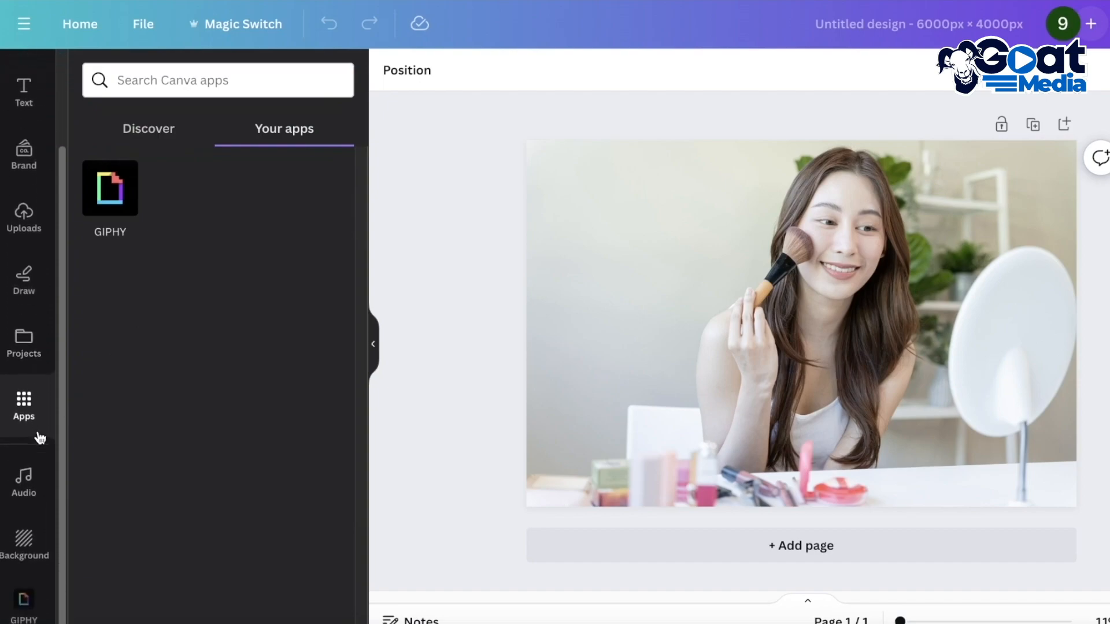
left_click(137, 145)
left_click(208, 76)
left_click(318, 304)
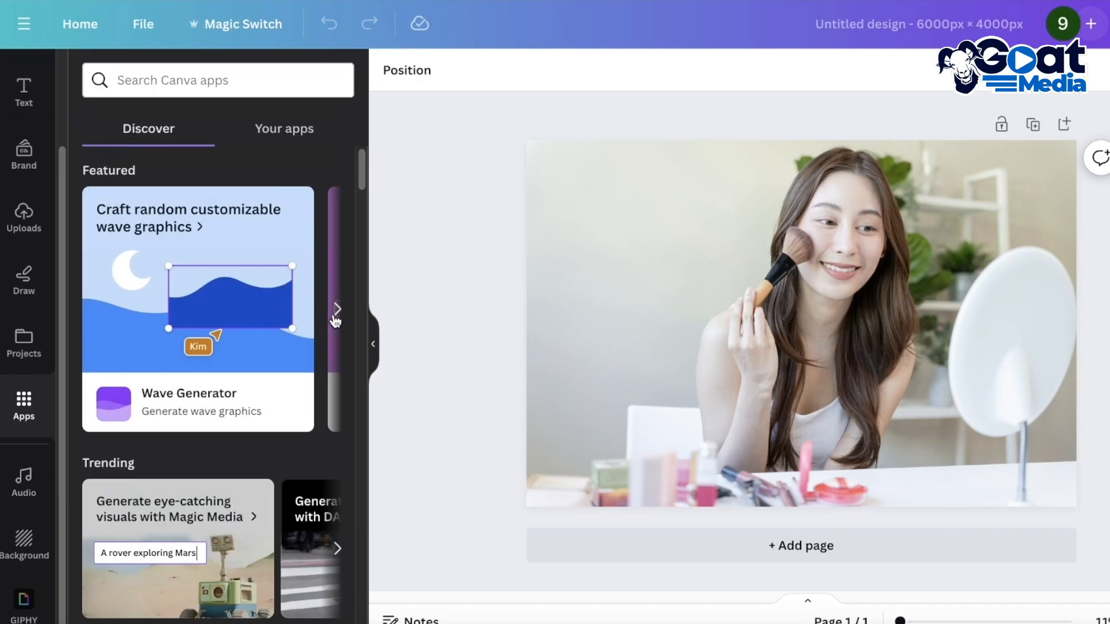
left_click(336, 312)
left_click(336, 312)
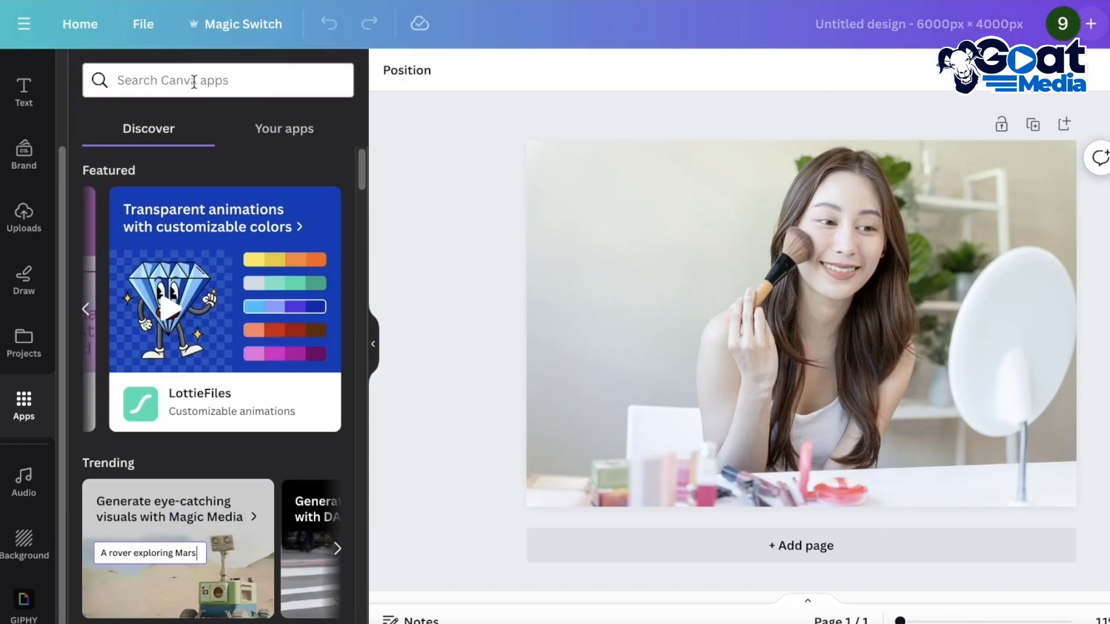
Step: Repeat the app search for "remove background"
left_click(194, 82)
type("remove bac")
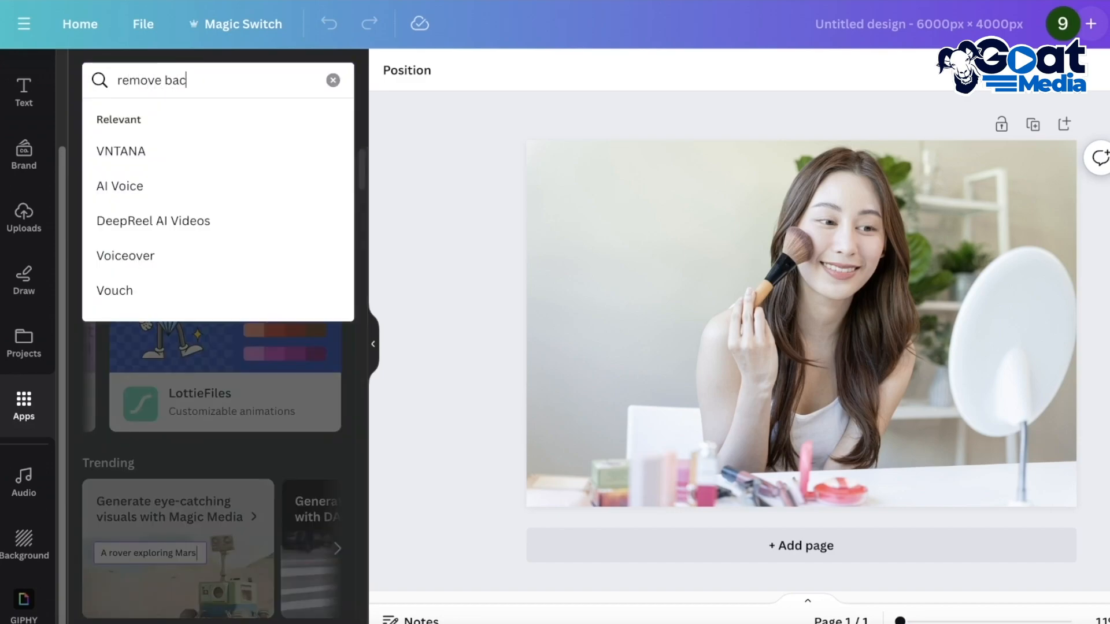
type("kground")
key("Return")
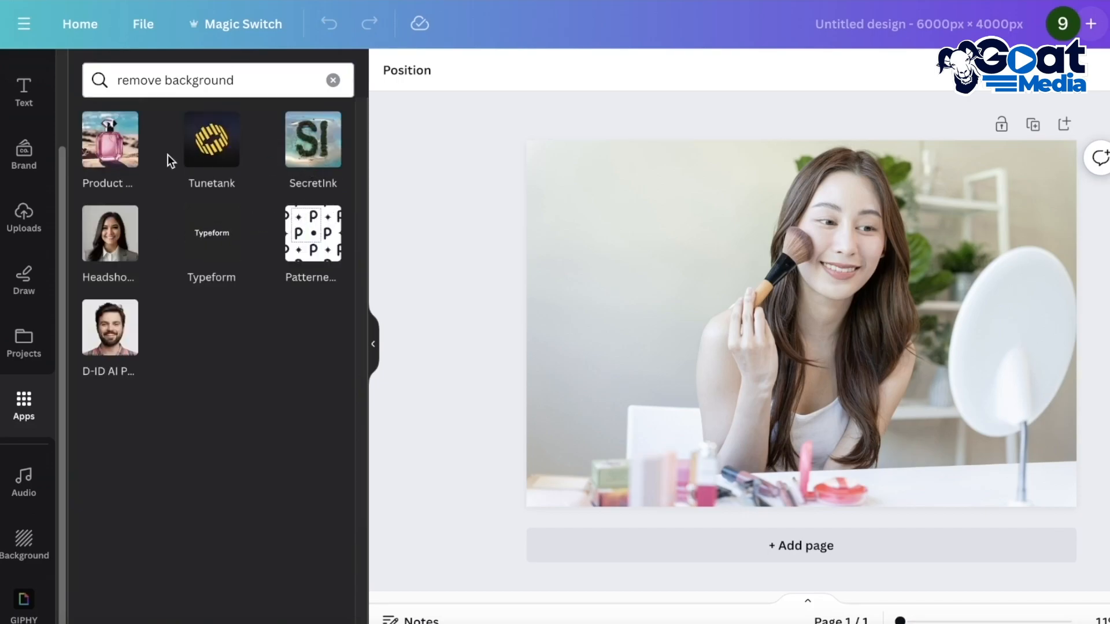
Step: Clear the app search, remove the makeup photo's background with the BG Remover effect, and open the remover's brush settings
left_click(751, 248)
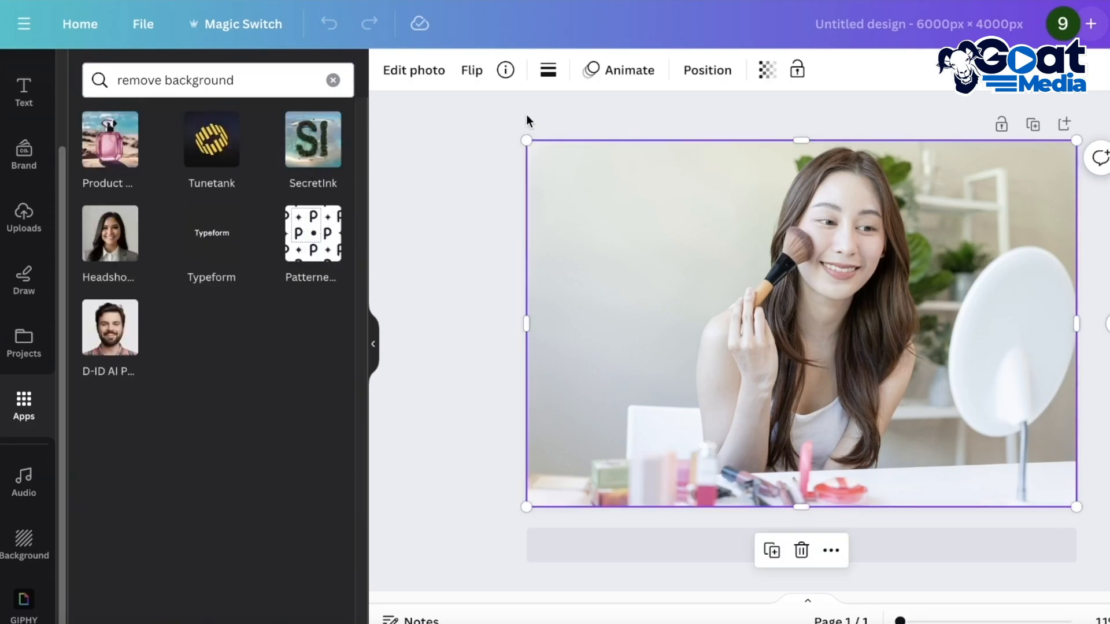
left_click(421, 73)
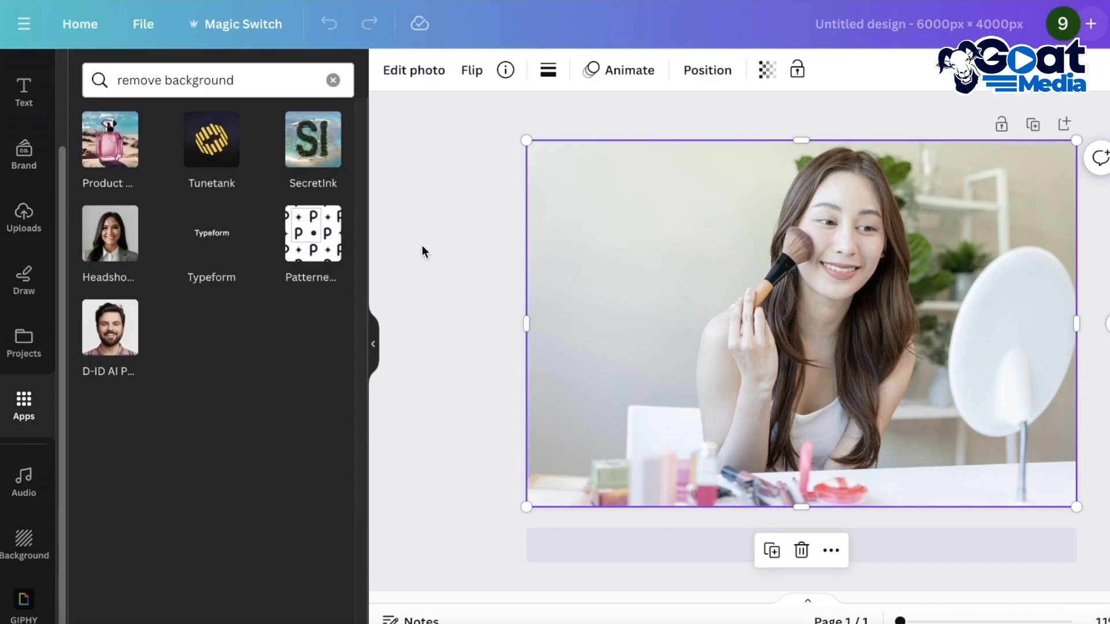
left_click(333, 80)
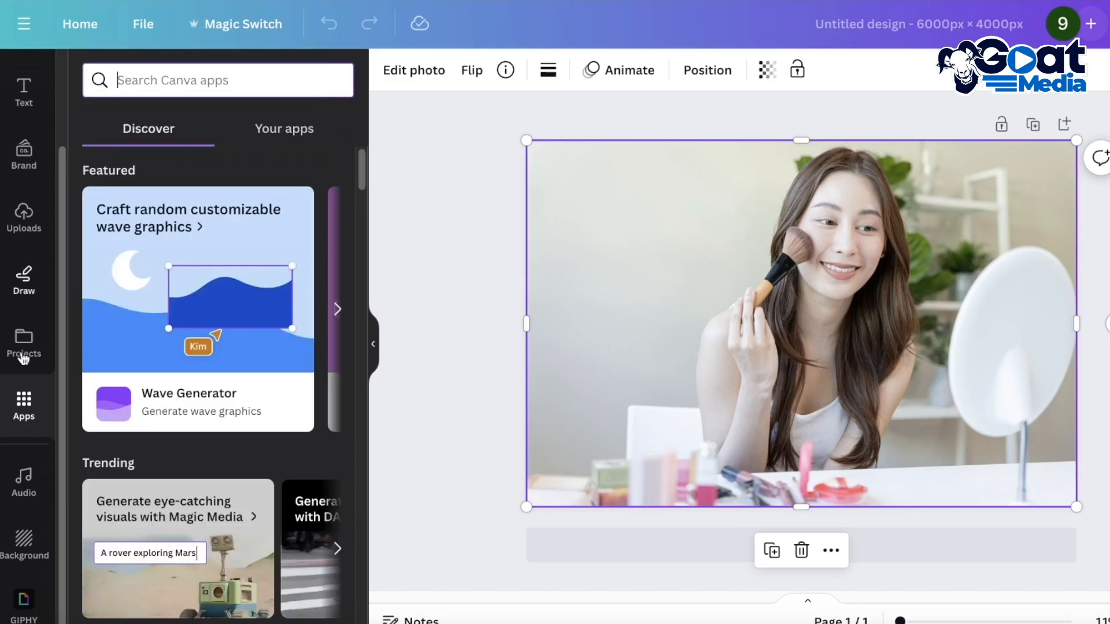
scroll(12, 173, "up", 3)
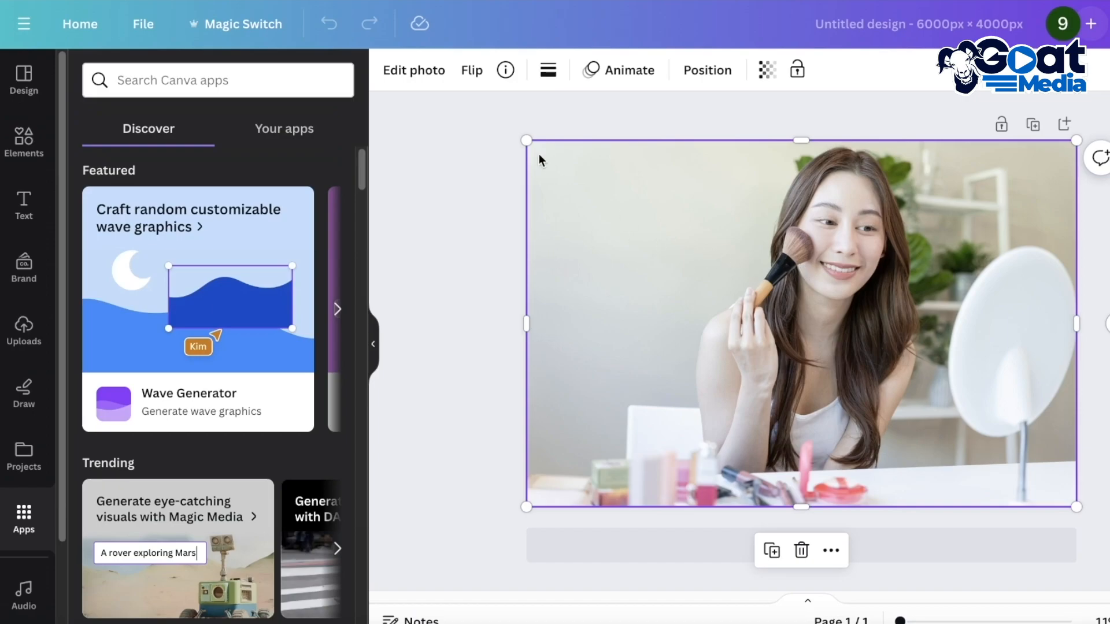
left_click(404, 74)
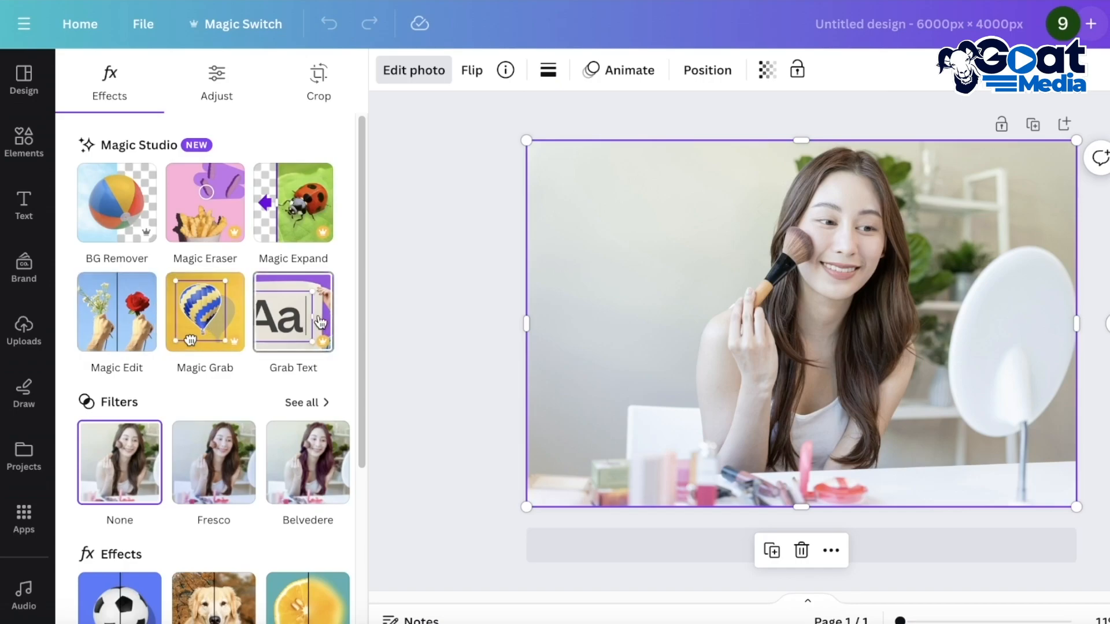
left_click(113, 225)
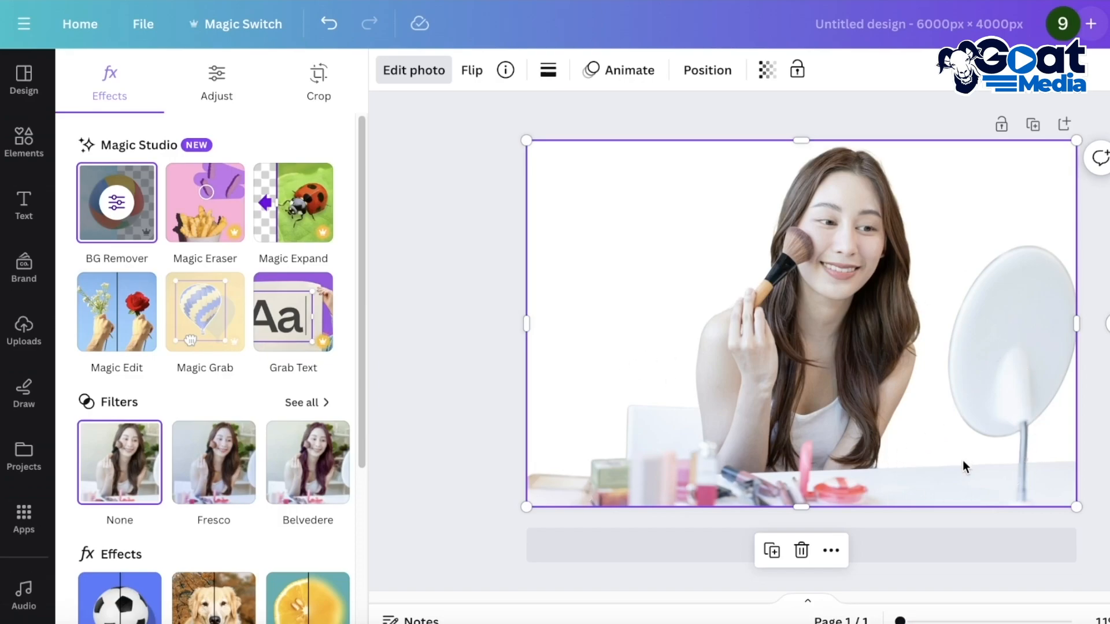
left_click(118, 203)
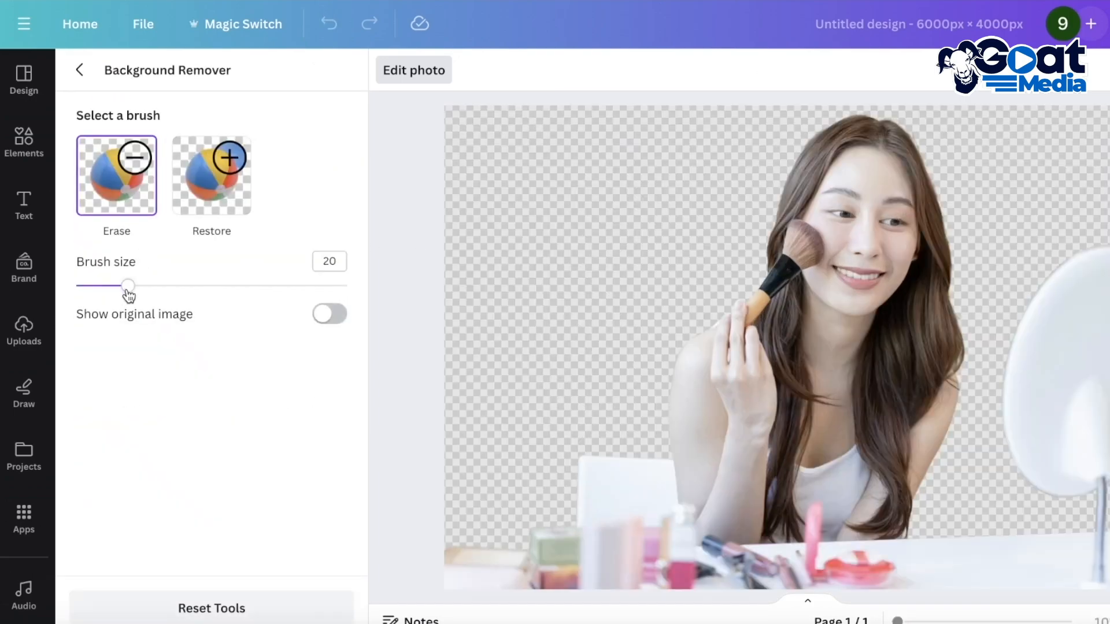
Step: Turn the original image preview on and off, and switch between the Restore and Erase brushes, ending on Erase
left_click(338, 315)
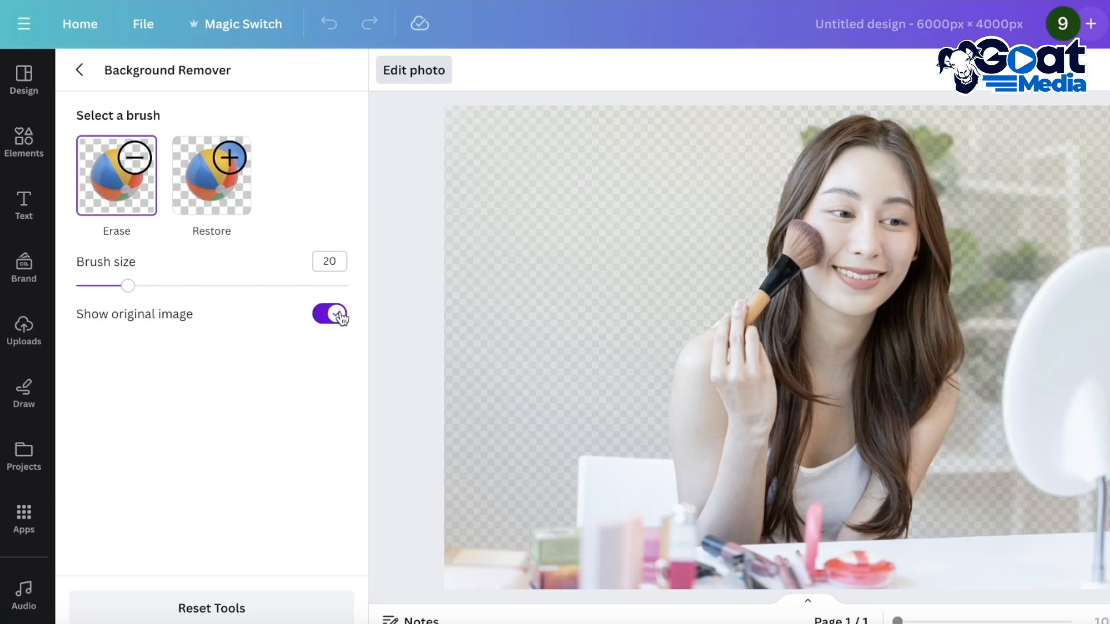
left_click(341, 317)
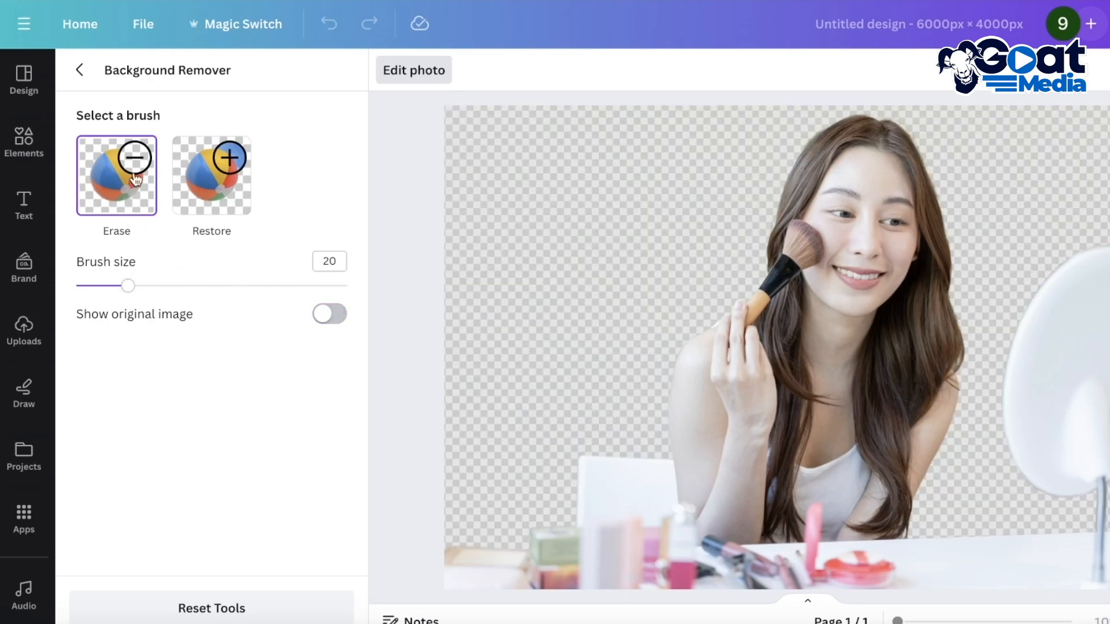
left_click(211, 163)
left_click(119, 169)
left_click(224, 196)
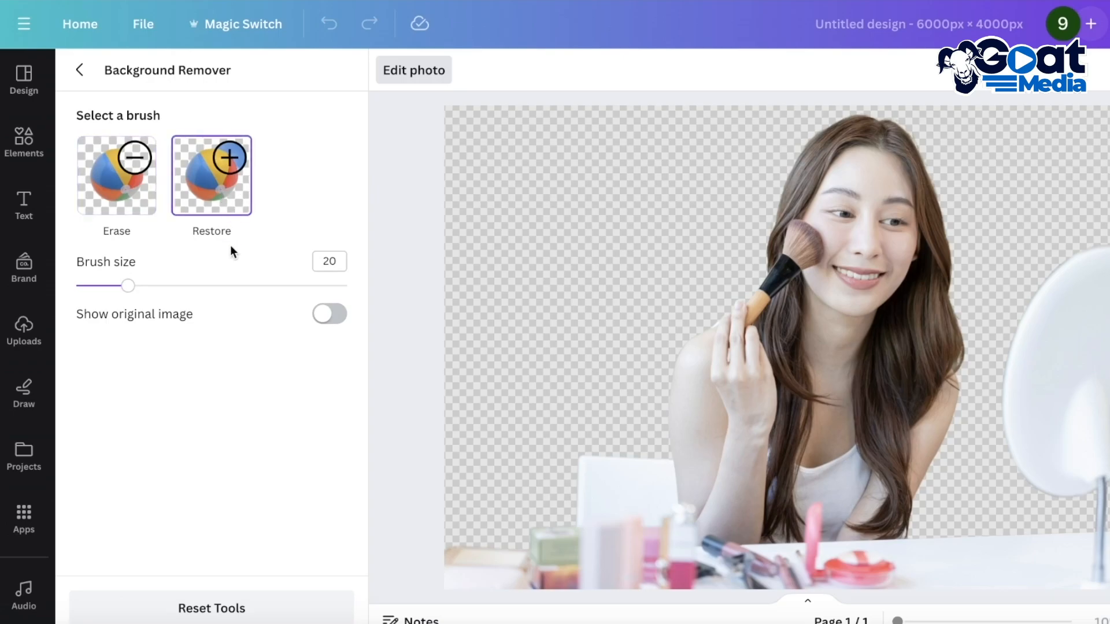
left_click(132, 199)
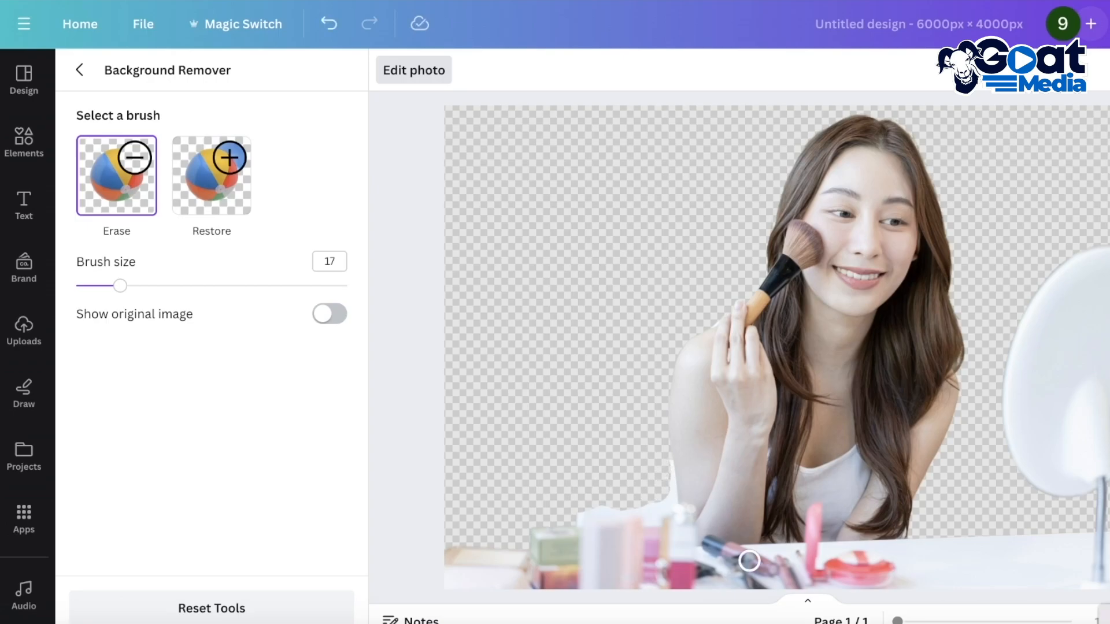
Step: Erase the leftover white chair edges behind the cosmetics with the Erase brush at size 7
scroll(749, 561, "down", 3)
scroll(738, 491, "up", 5)
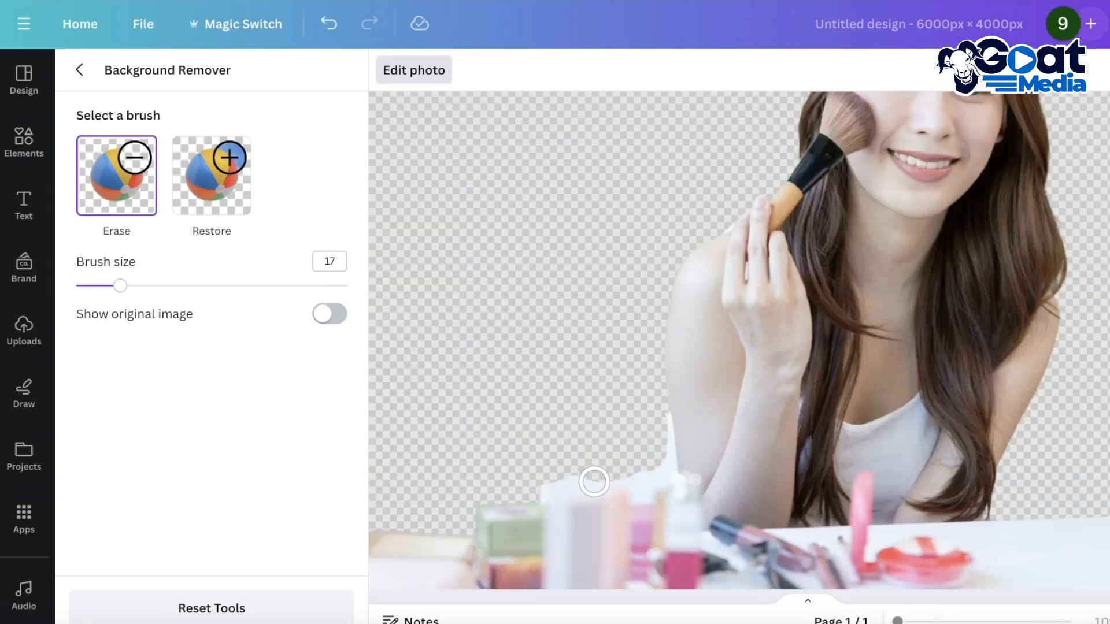
scroll(593, 480, "up", 5)
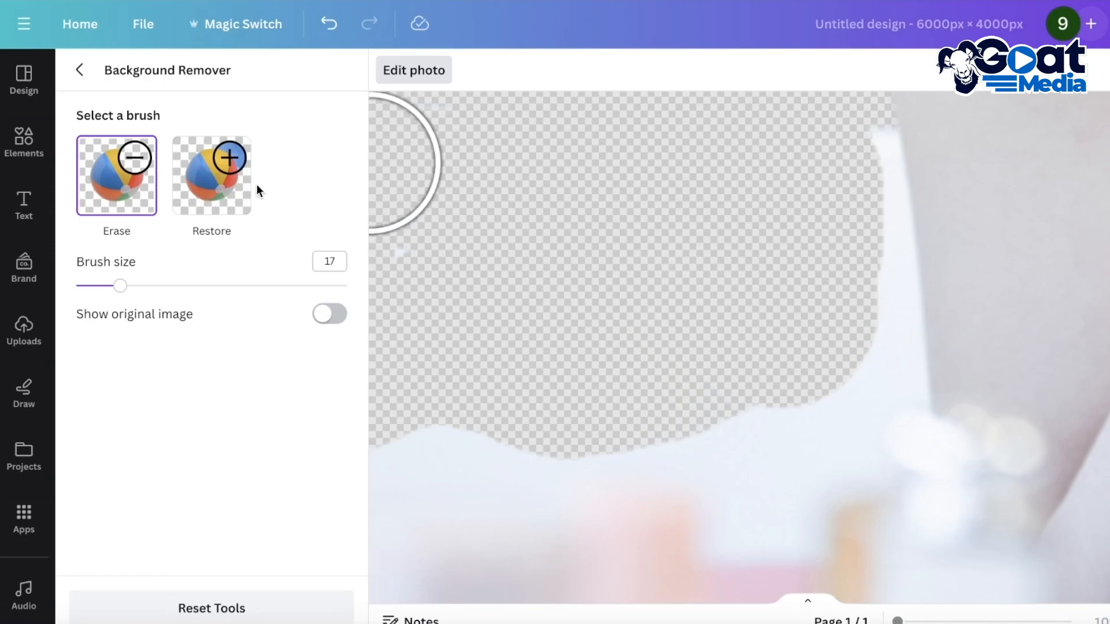
left_click_drag(131, 286, 93, 286)
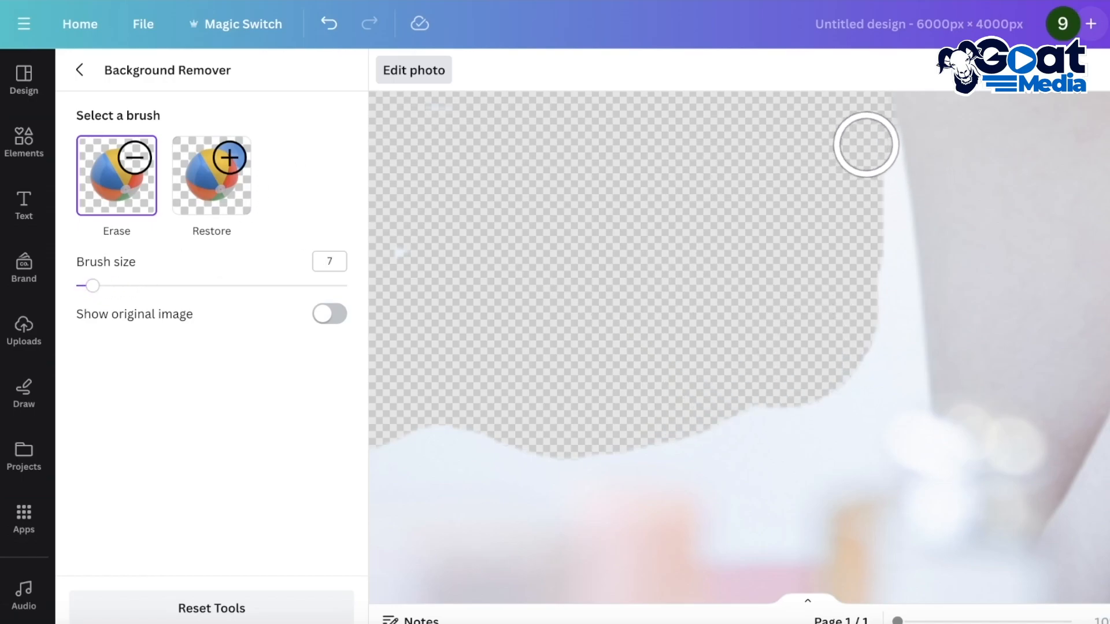
mouse_move(870, 155)
left_mouse_down()
mouse_move(884, 220)
mouse_move(887, 270)
mouse_move(875, 174)
mouse_move(882, 327)
mouse_move(884, 300)
mouse_move(890, 322)
mouse_move(450, 233)
mouse_move(408, 322)
mouse_move(664, 408)
mouse_move(820, 402)
mouse_move(860, 361)
mouse_move(884, 290)
mouse_move(889, 384)
mouse_move(889, 317)
mouse_move(895, 377)
mouse_move(801, 428)
mouse_move(772, 468)
mouse_move(711, 456)
mouse_move(809, 449)
mouse_move(855, 428)
mouse_move(879, 391)
mouse_move(649, 433)
mouse_move(533, 431)
mouse_move(682, 468)
left_mouse_up()
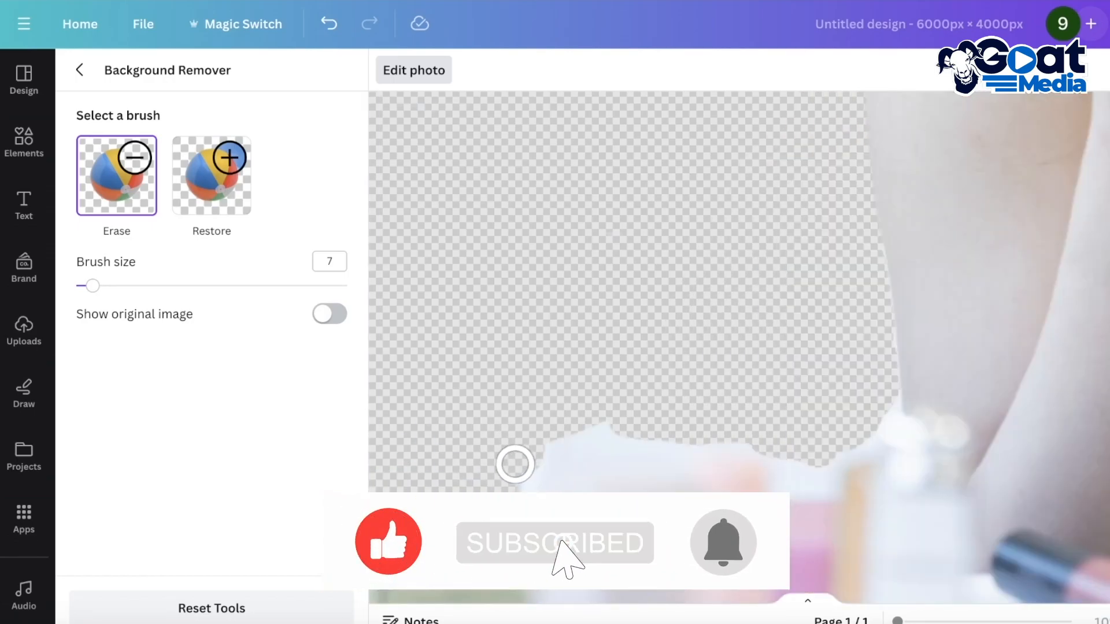
left_click_drag(538, 441, 863, 432)
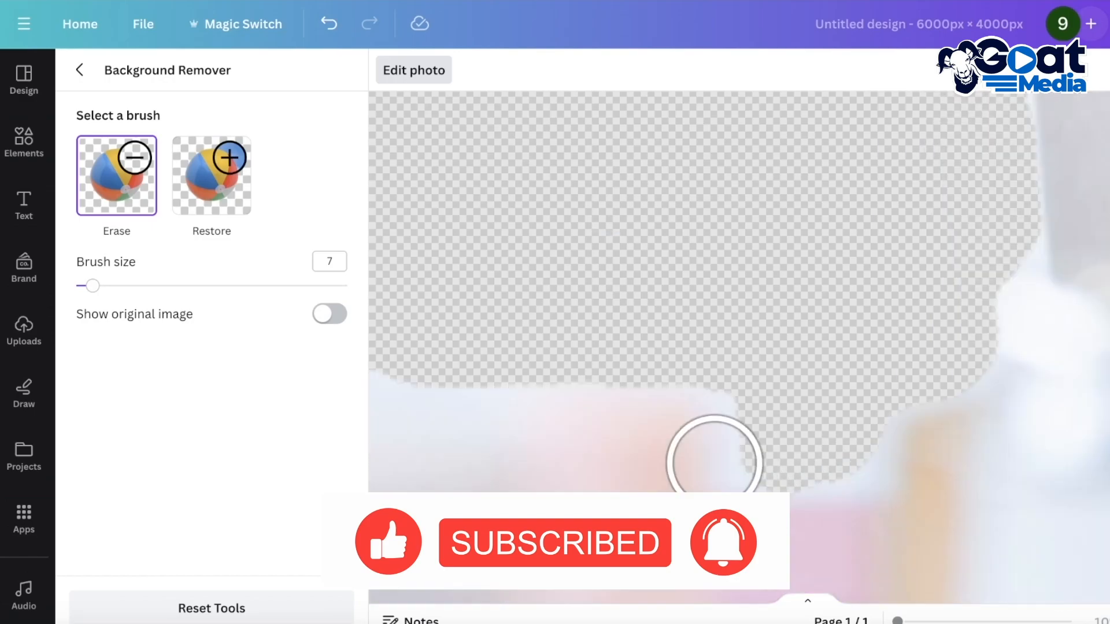
mouse_move(714, 461)
left_mouse_down()
mouse_move(788, 448)
mouse_move(768, 446)
left_mouse_up()
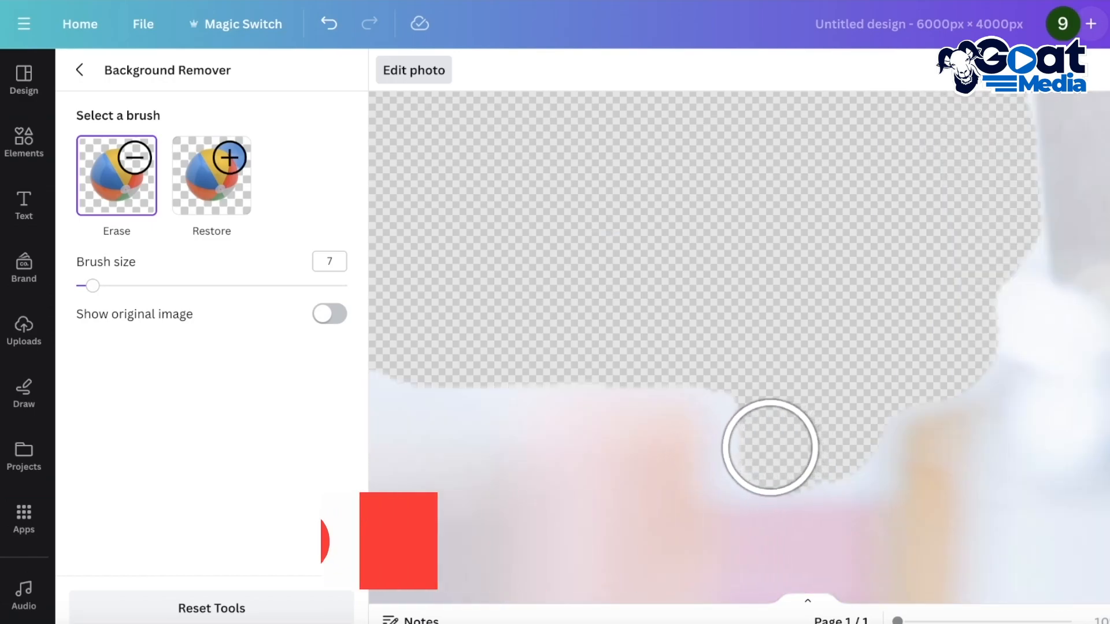
mouse_move(763, 403)
left_mouse_down()
mouse_move(766, 456)
mouse_move(755, 458)
mouse_move(859, 461)
mouse_move(925, 480)
left_mouse_up()
left_click_drag(609, 346, 461, 371)
scroll(746, 494, "down", 5)
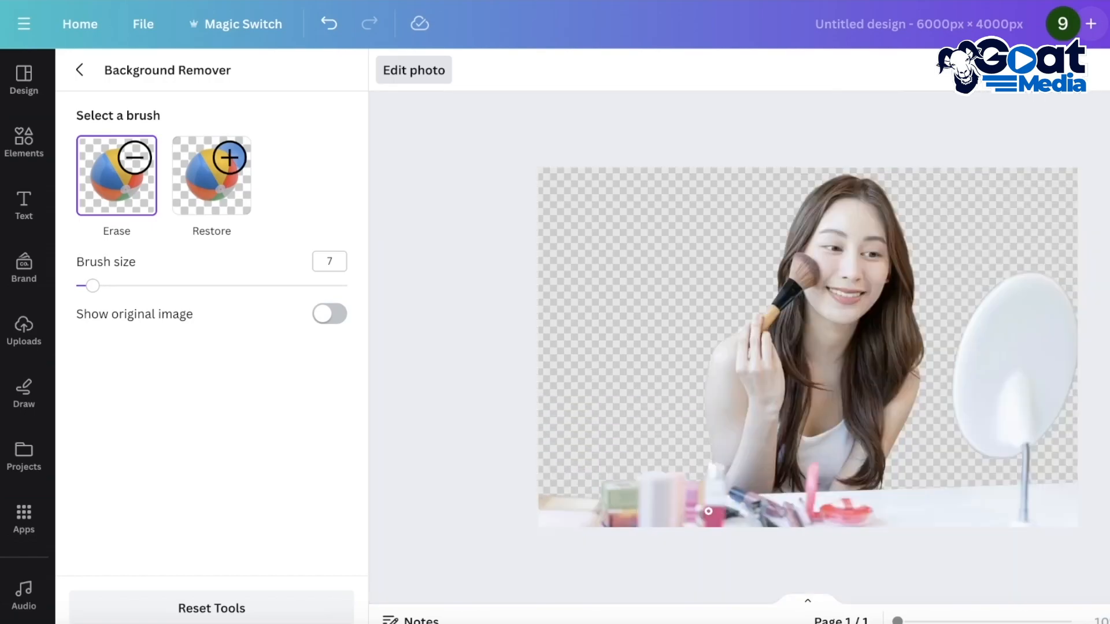
scroll(852, 444, "up", 5)
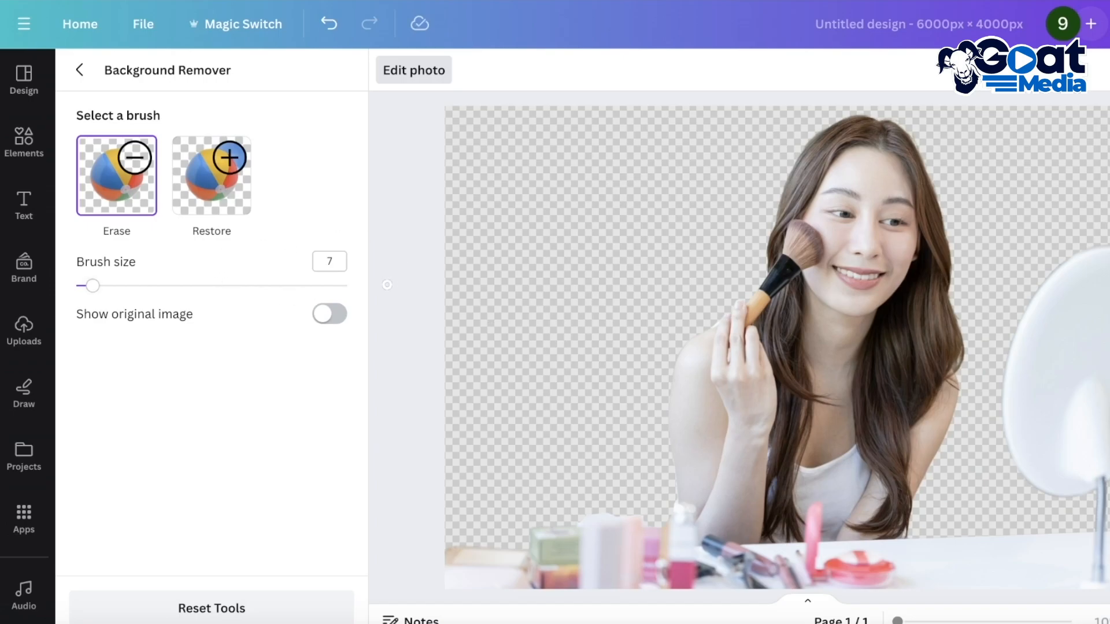
Step: Paint the removed chair back in with the Restore brush at size 54, and reset all Background Remover edits
left_click(210, 185)
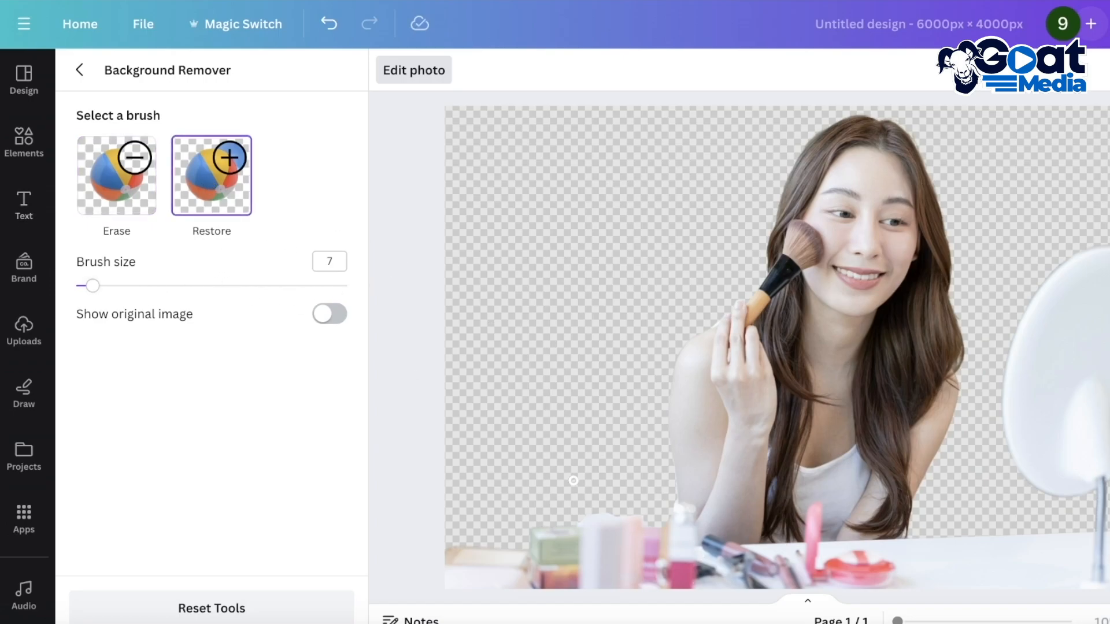
left_click_drag(92, 285, 220, 286)
mouse_move(582, 494)
left_mouse_down()
mouse_move(632, 496)
mouse_move(656, 487)
mouse_move(657, 471)
mouse_move(553, 478)
mouse_move(540, 550)
mouse_move(516, 585)
left_mouse_up()
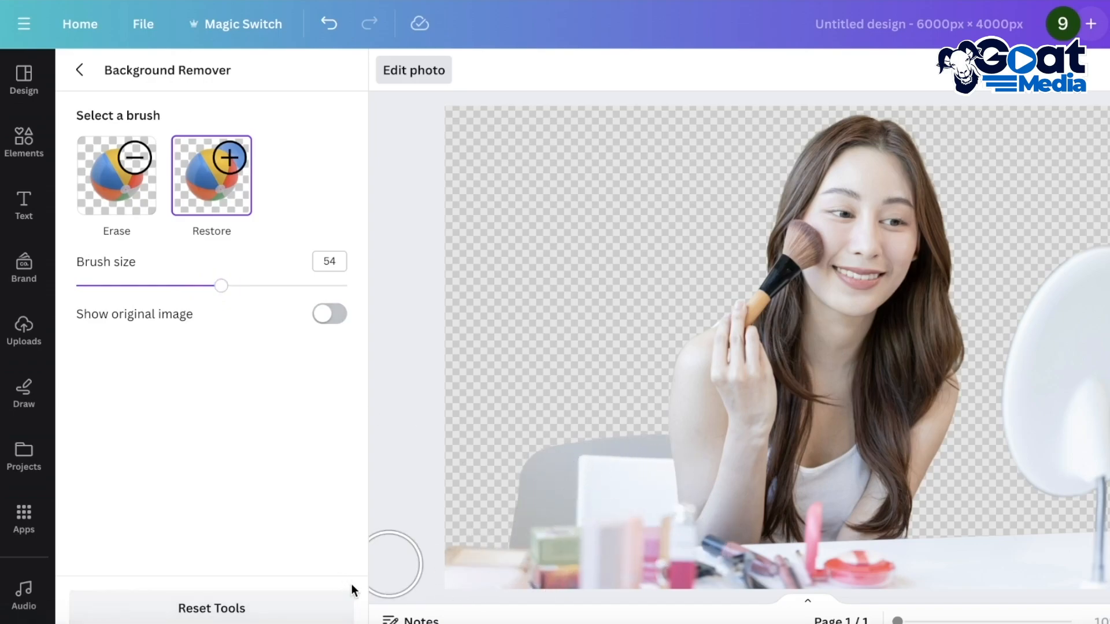
left_click(304, 608)
left_click(714, 361)
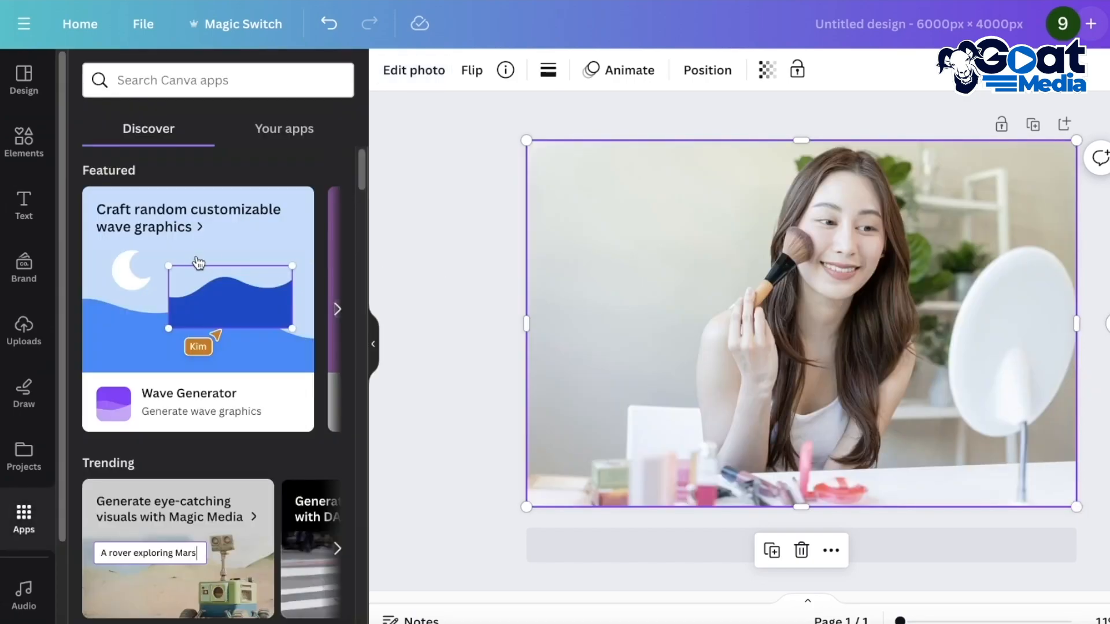
Step: Erase the red makeup compact on the table with Magic Eraser at brush size 47
left_click(412, 311)
left_click(803, 287)
left_click(392, 74)
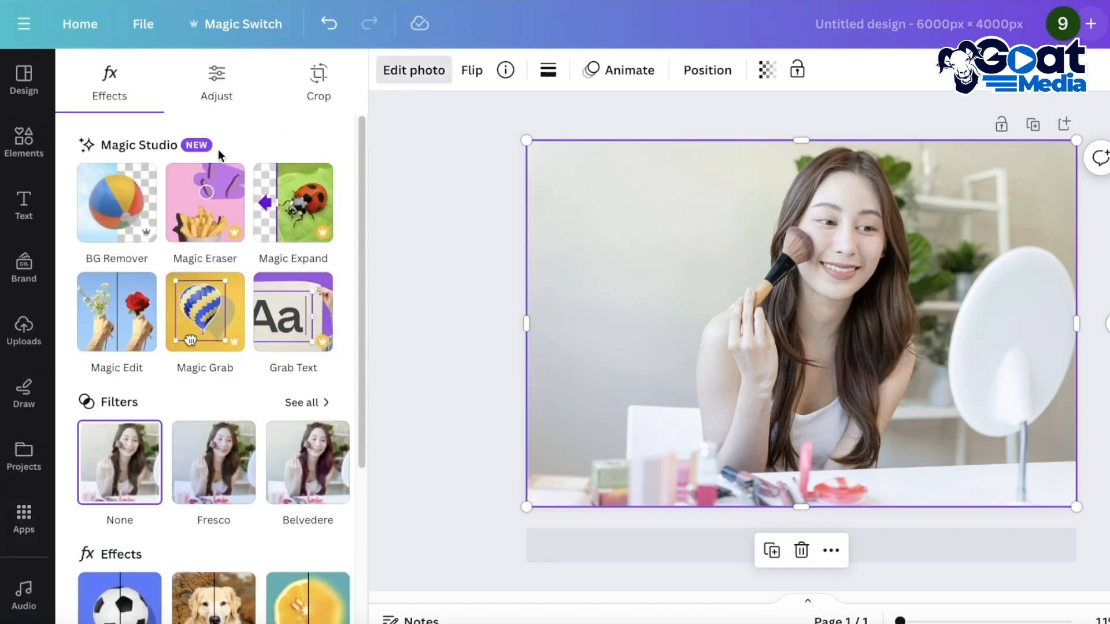
left_click(190, 201)
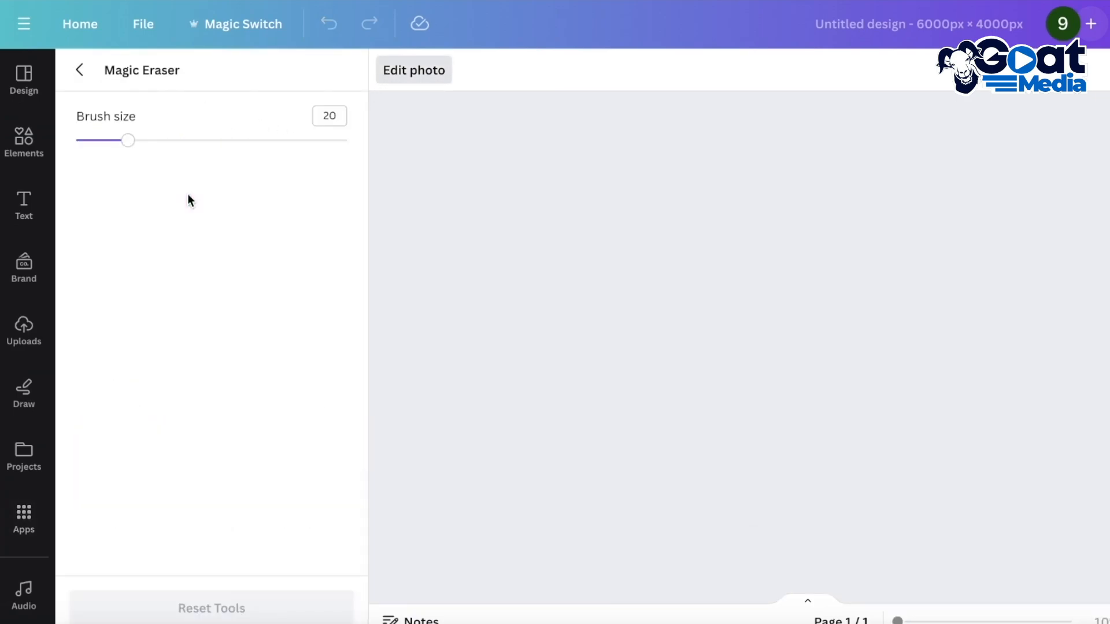
mouse_move(135, 145)
left_mouse_down()
mouse_move(238, 144)
mouse_move(119, 148)
mouse_move(202, 146)
left_mouse_up()
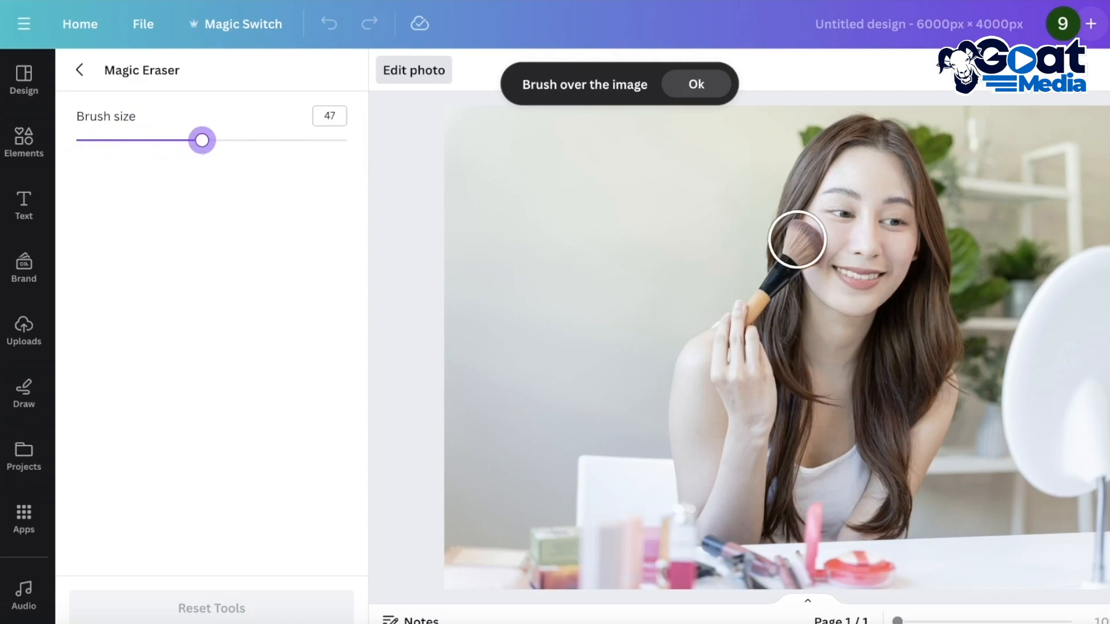
left_click_drag(848, 570, 870, 566)
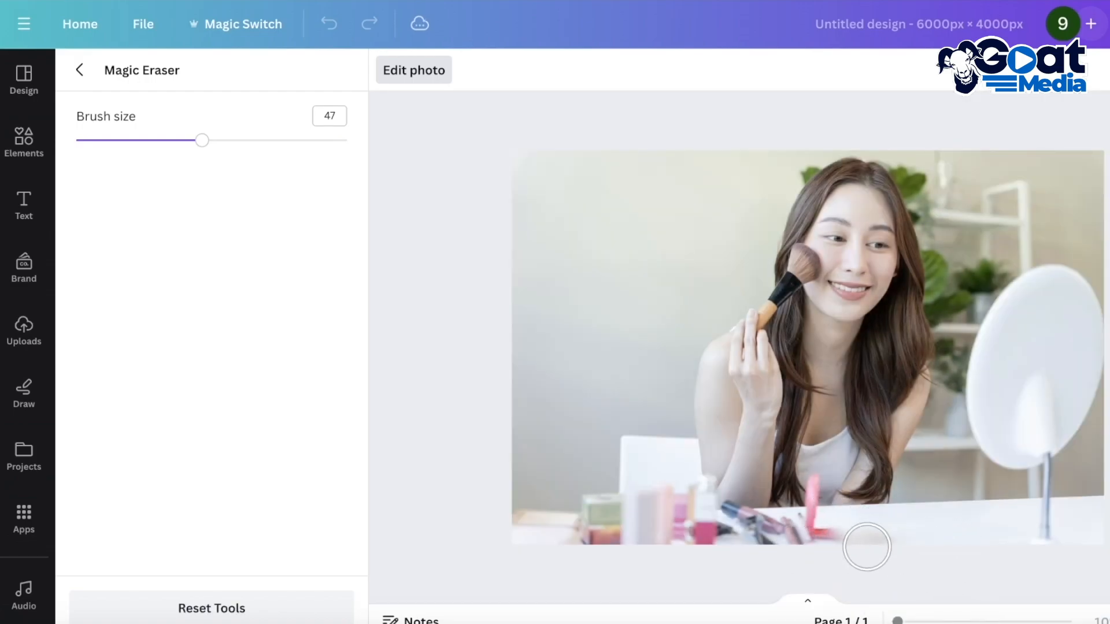
Step: Examine the photo up close around the erased spot on the table and the woman's face
scroll(886, 555, "up", 6)
scroll(902, 559, "down", 4)
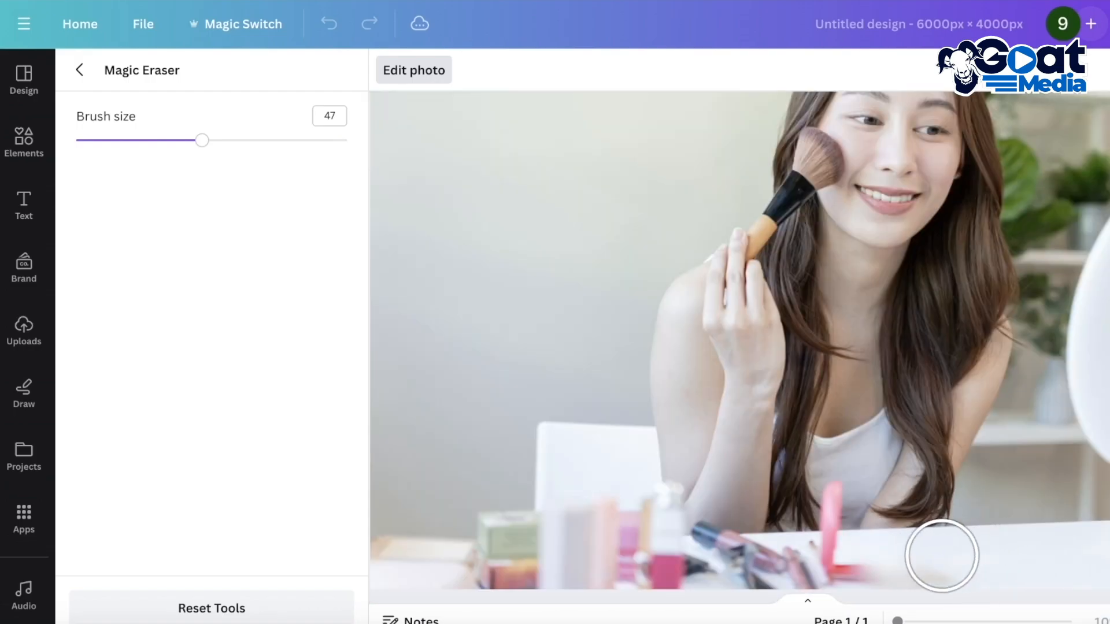
scroll(970, 572, "down", 3)
scroll(942, 560, "up", 2)
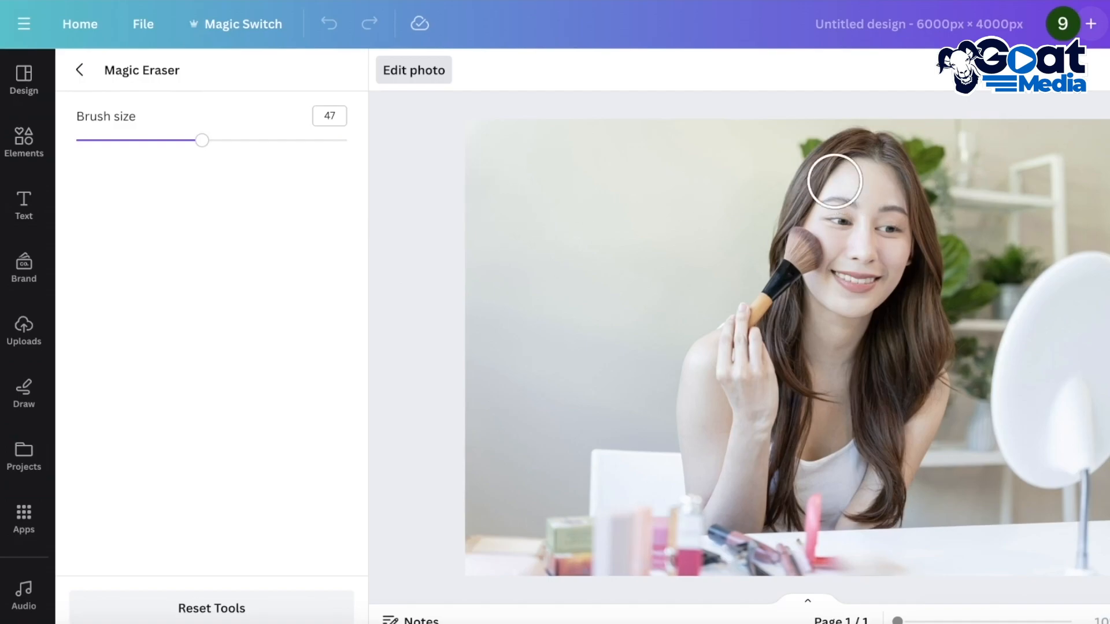
scroll(746, 135, "up", 4)
scroll(792, 237, "down", 3)
scroll(813, 211, "up", 4)
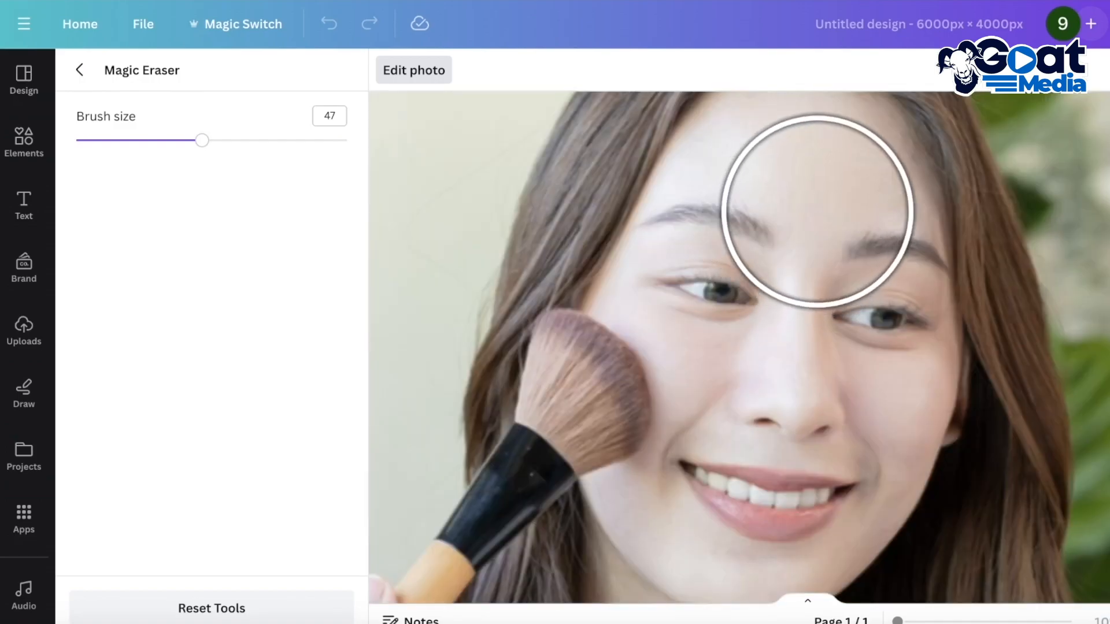
scroll(853, 252, "down", 5)
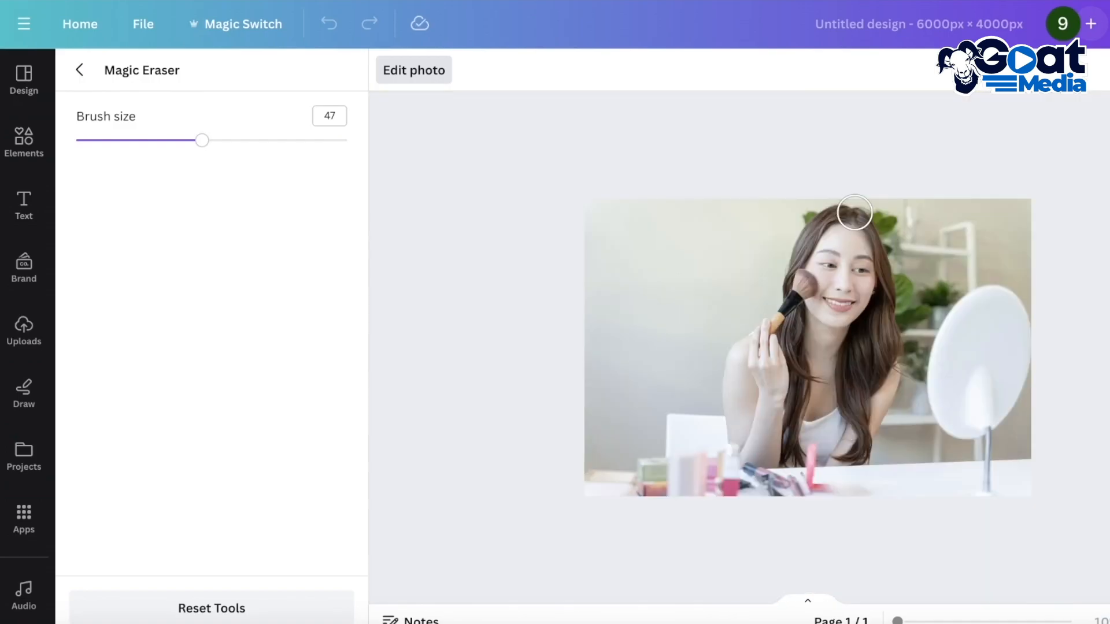
scroll(854, 212, "up", 4)
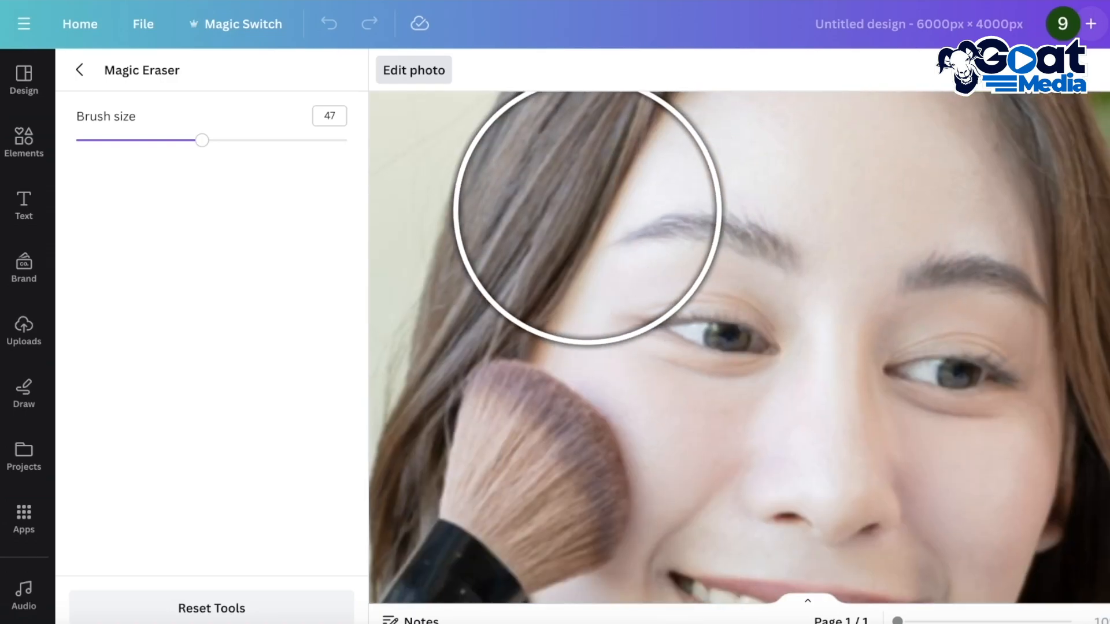
scroll(578, 211, "down", 3)
scroll(578, 211, "down", 5)
scroll(842, 291, "up", 6)
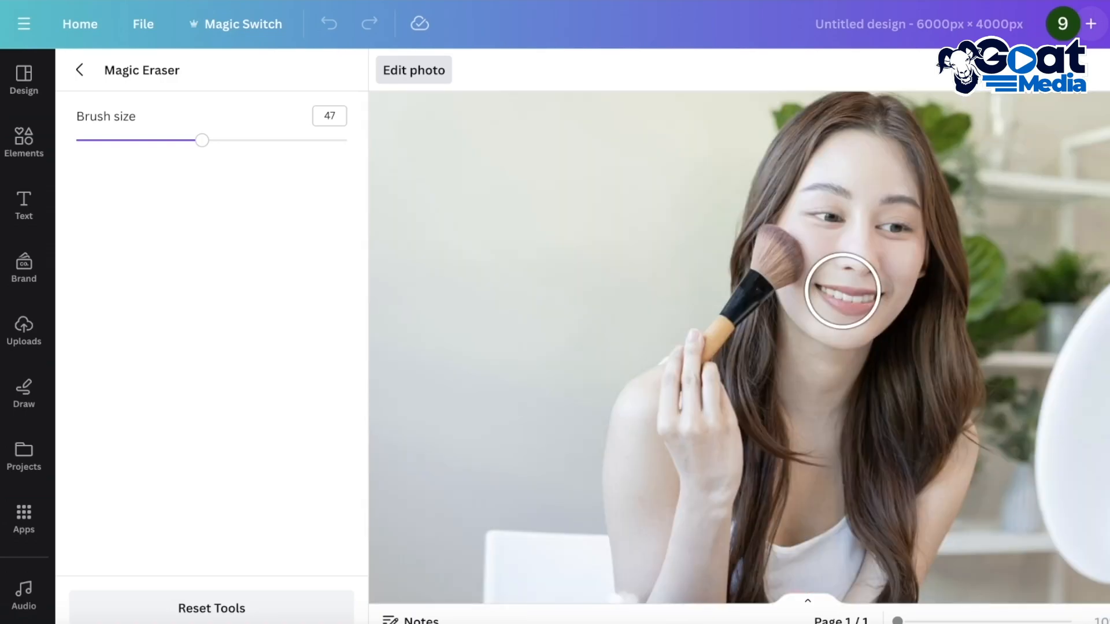
scroll(842, 291, "down", 3)
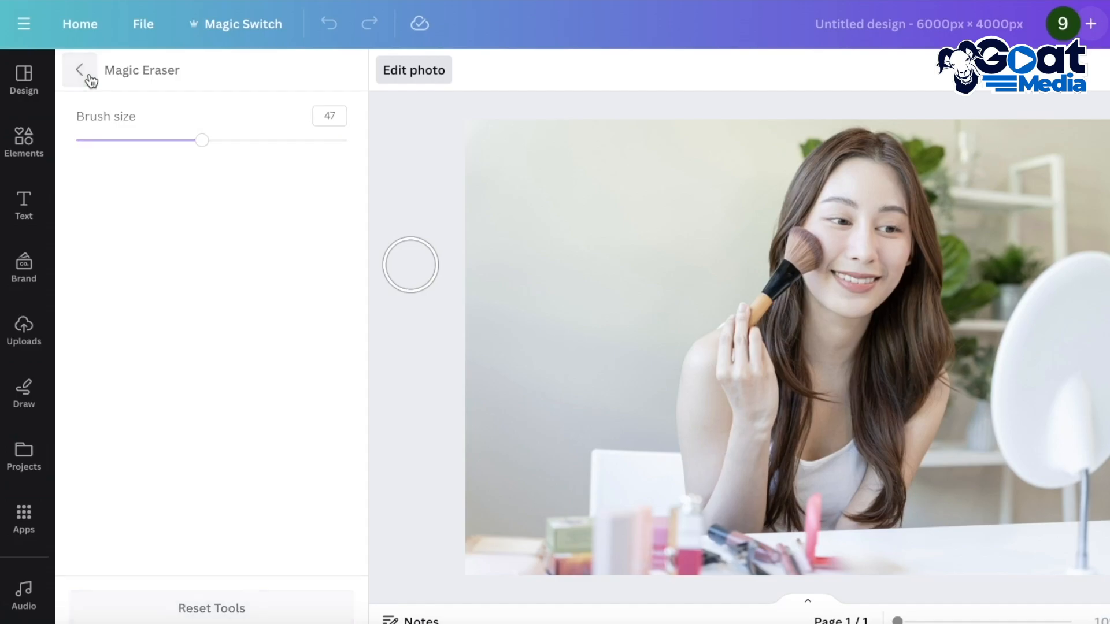
Step: Start Magic Edit on the photo and mark the makeup brush in her hand with a size 39 brush
left_click(81, 71)
left_click(112, 306)
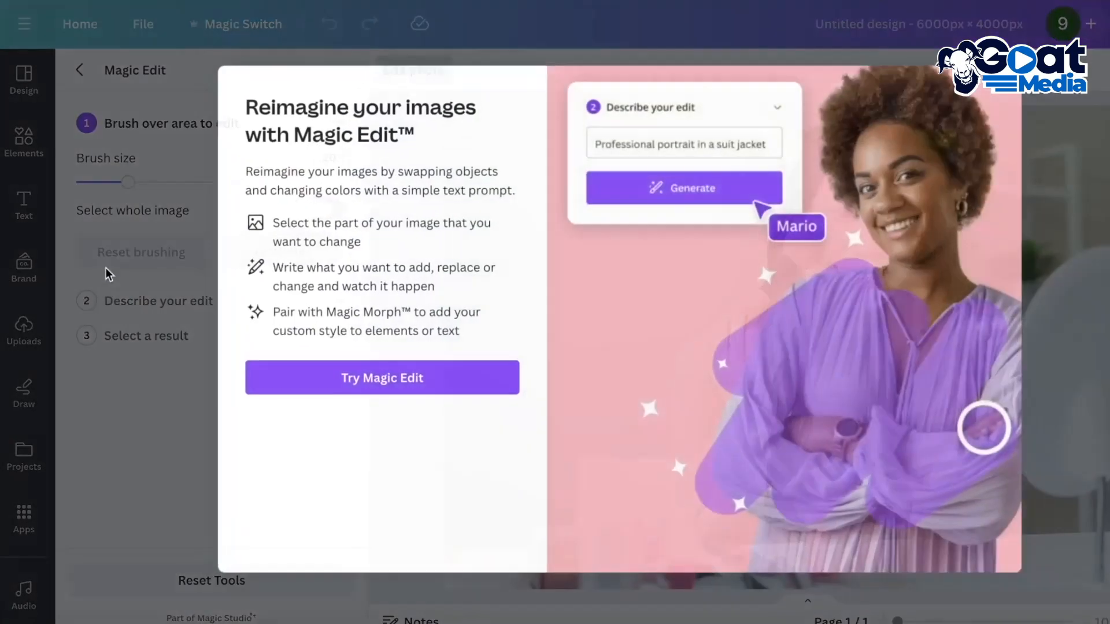
left_click(452, 372)
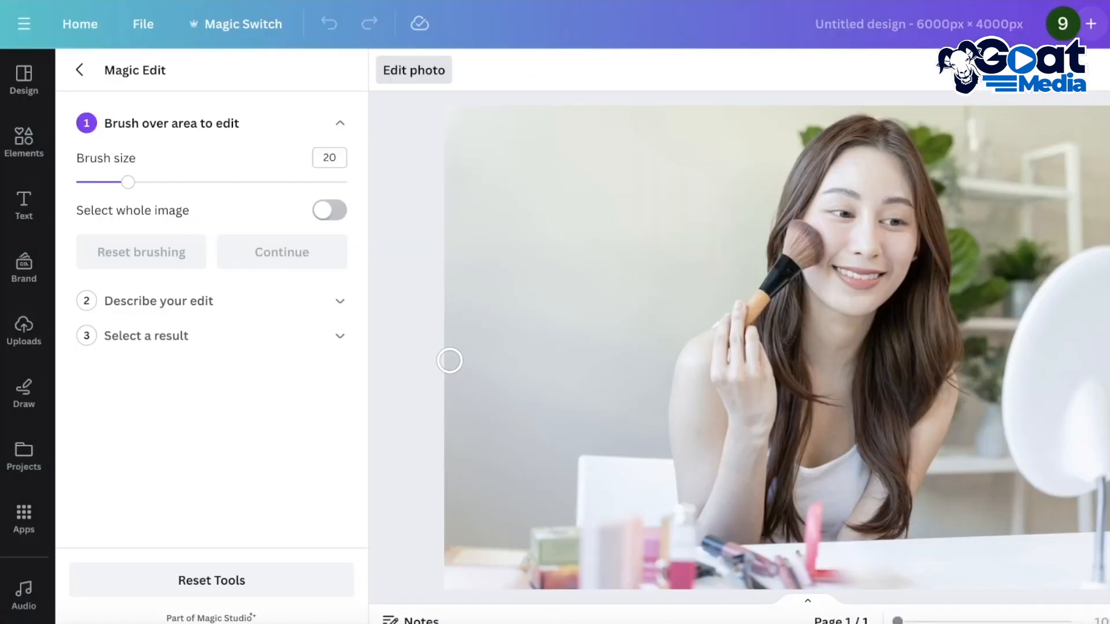
left_click_drag(126, 193, 182, 199)
mouse_move(794, 231)
left_mouse_down()
mouse_move(799, 243)
mouse_move(758, 293)
mouse_move(693, 321)
left_mouse_up()
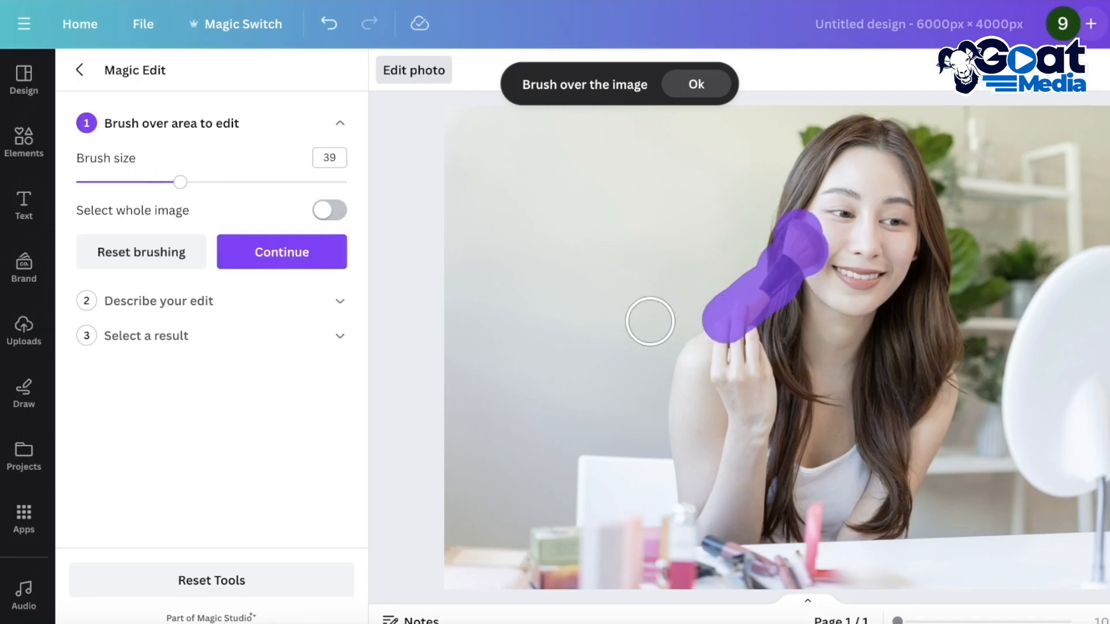
Step: Describe the edit as "I want this to be a pink makeup brush" and generate the results
left_click(252, 263)
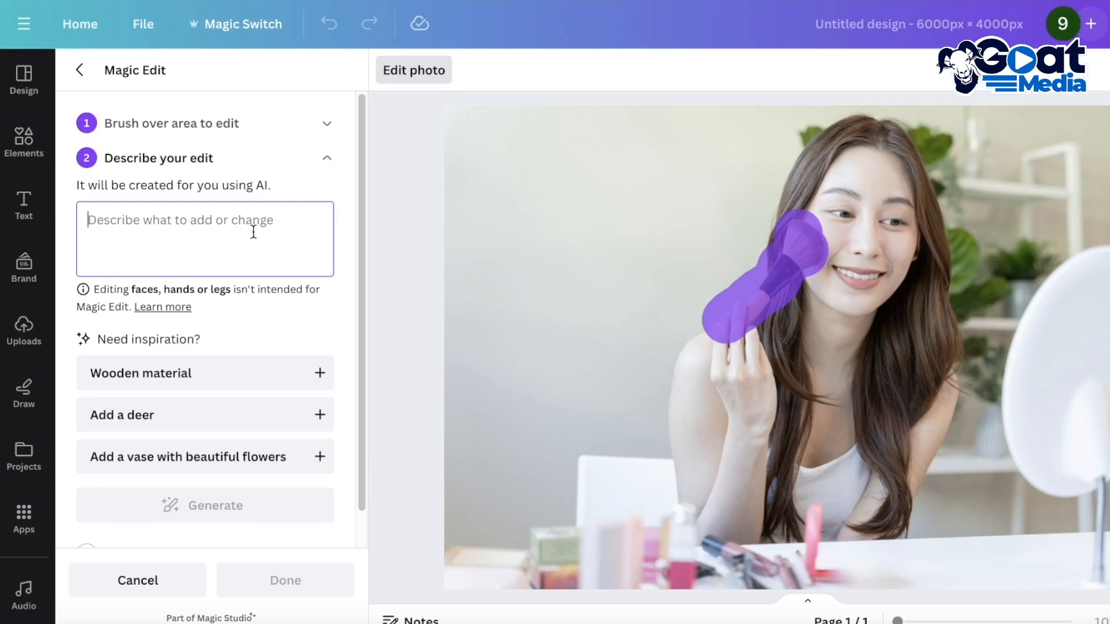
type("I w")
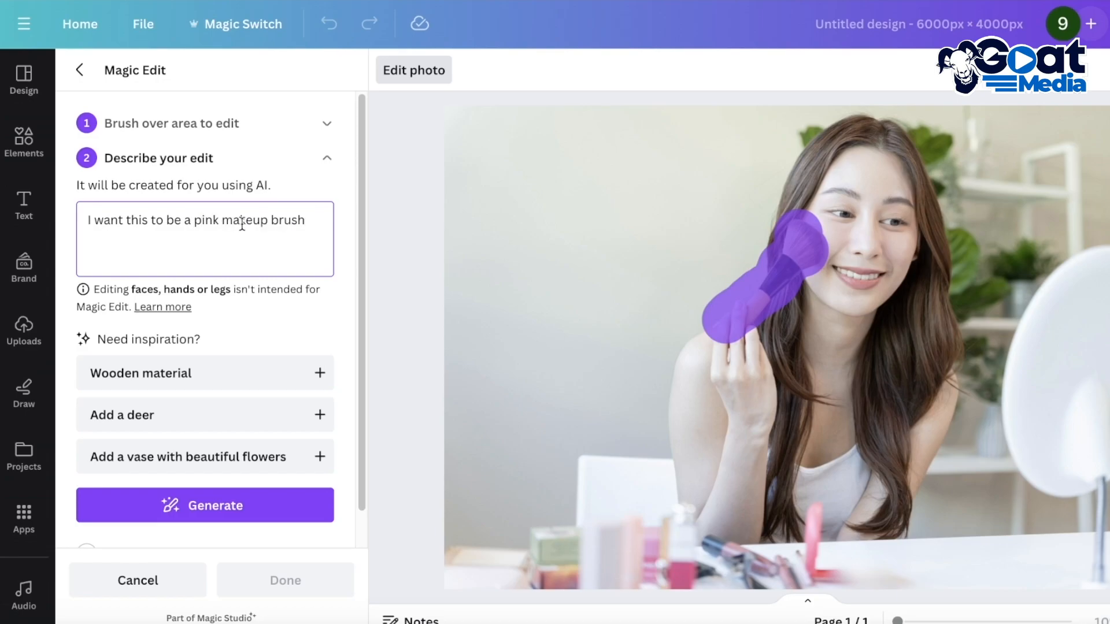
left_click(236, 506)
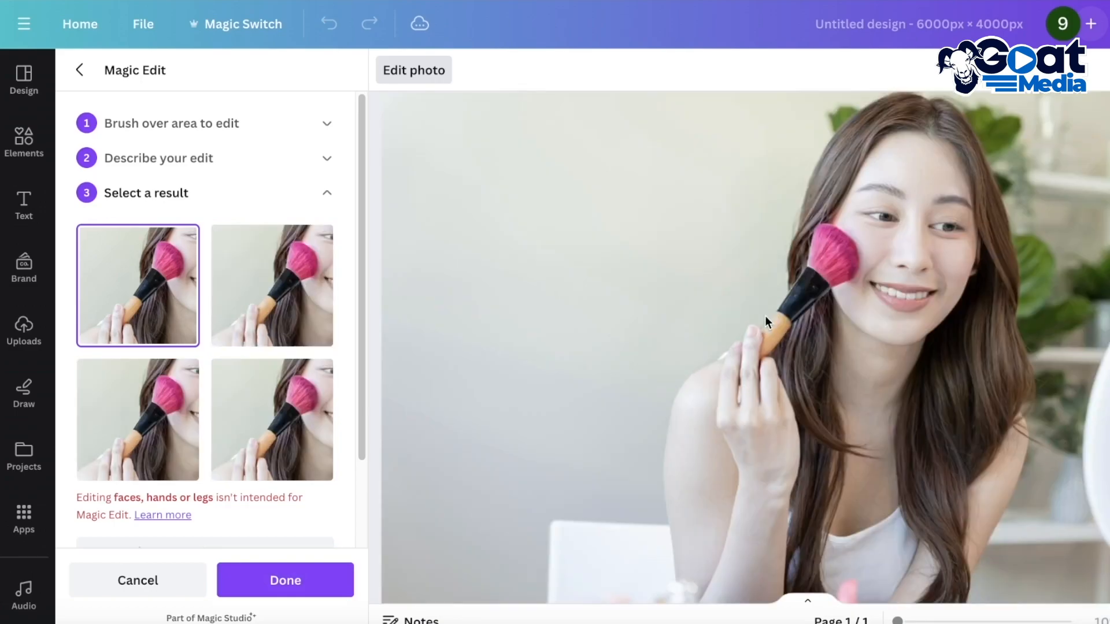
Step: Inspect the generated makeup brush in the photo and the result options, and cancel the Magic Edit
scroll(829, 266, "up", 5)
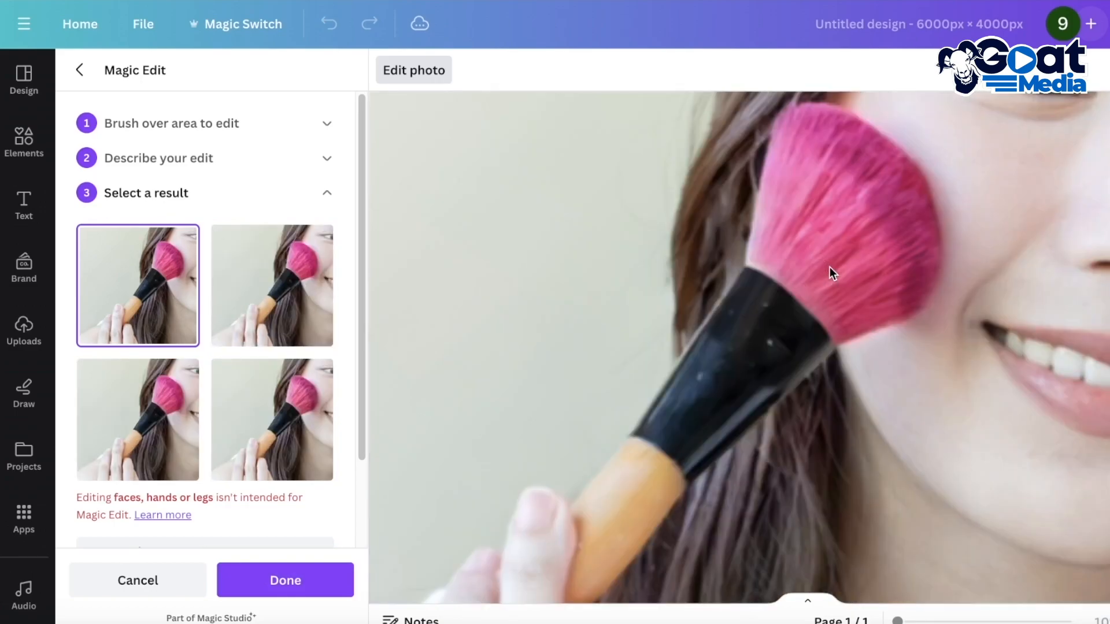
scroll(819, 246, "down", 3)
scroll(902, 257, "down", 5)
scroll(897, 269, "up", 5)
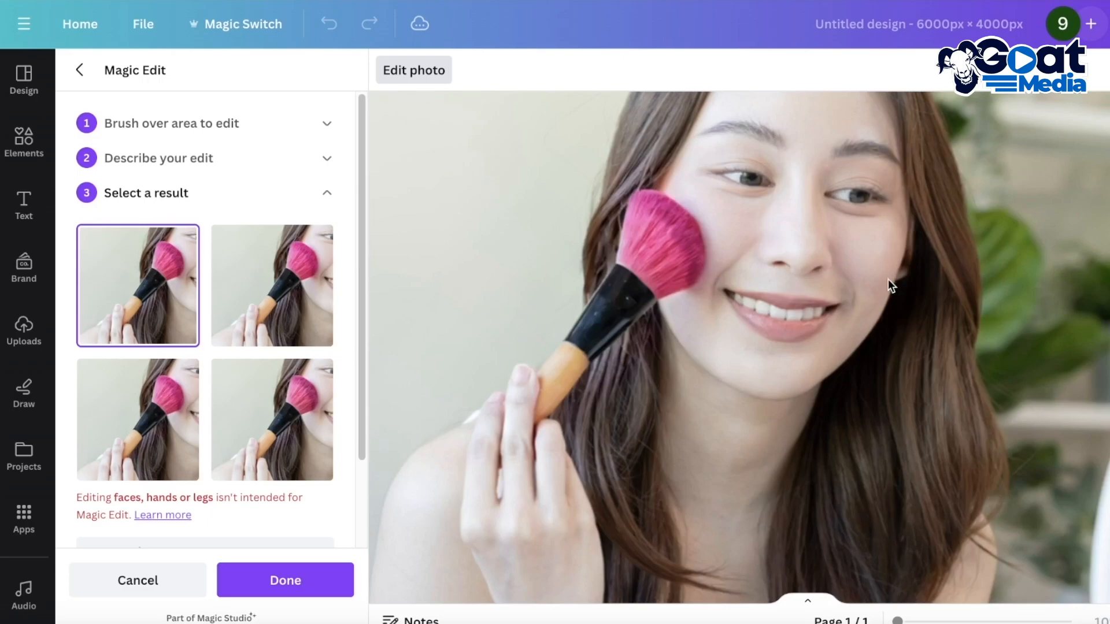
scroll(324, 364, "down", 3)
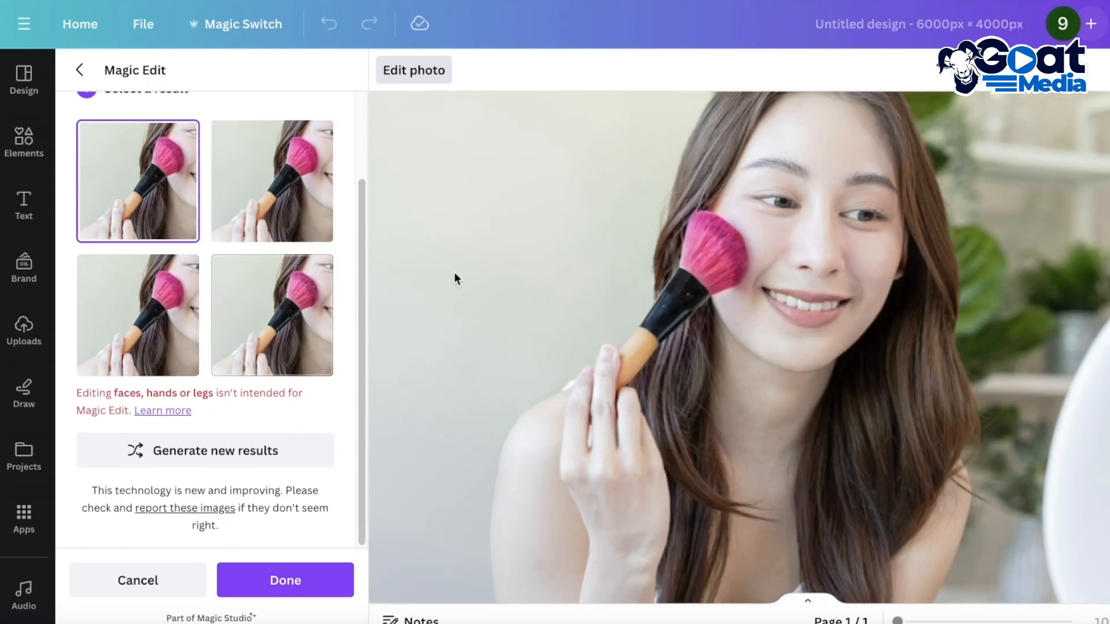
scroll(827, 355, "up", 3)
scroll(826, 354, "down", 5)
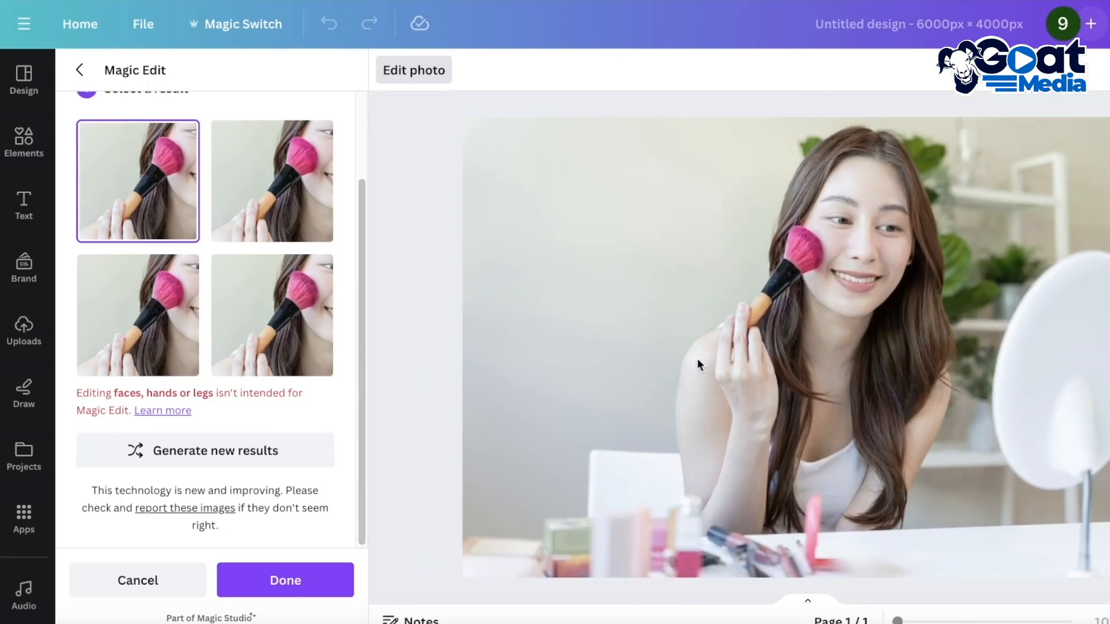
left_click(144, 571)
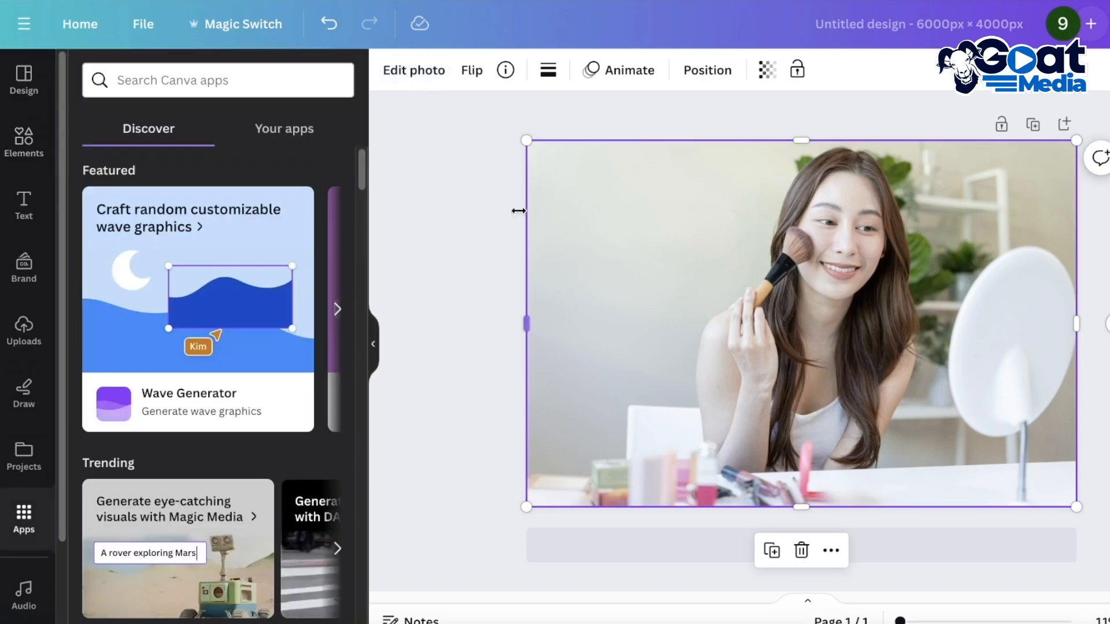
left_click(424, 197)
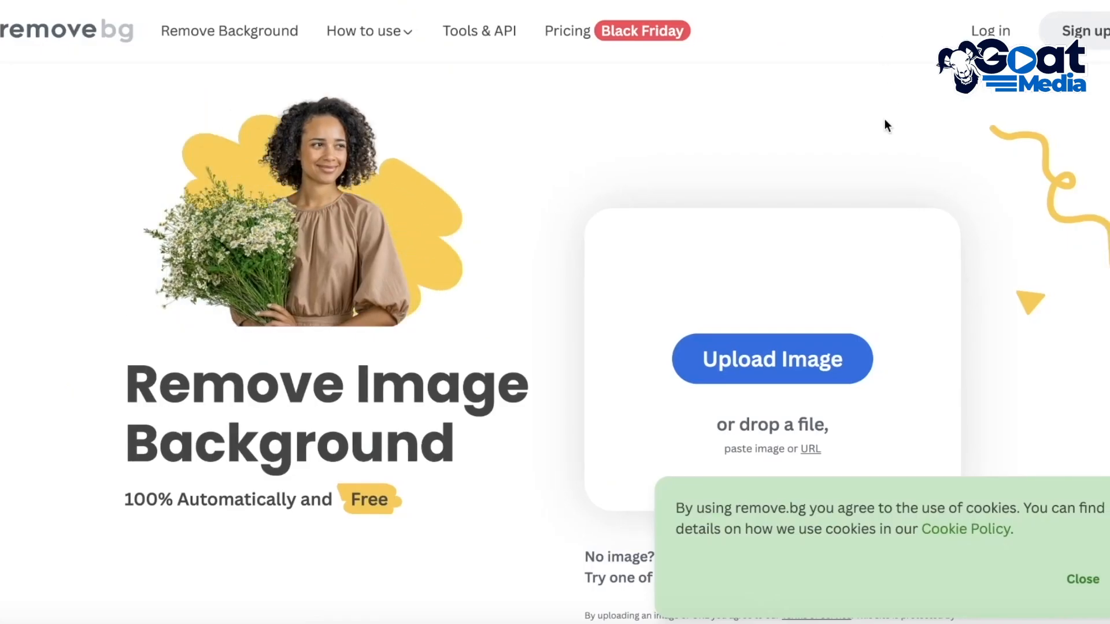
Step: On the remove.bg site, dismiss the cookie notice and upload vecteezy_beautiful-asian-woman-sit-in-front-of-a-mirror-face-of-a_25025698.jpg from Downloads
left_click(1081, 580)
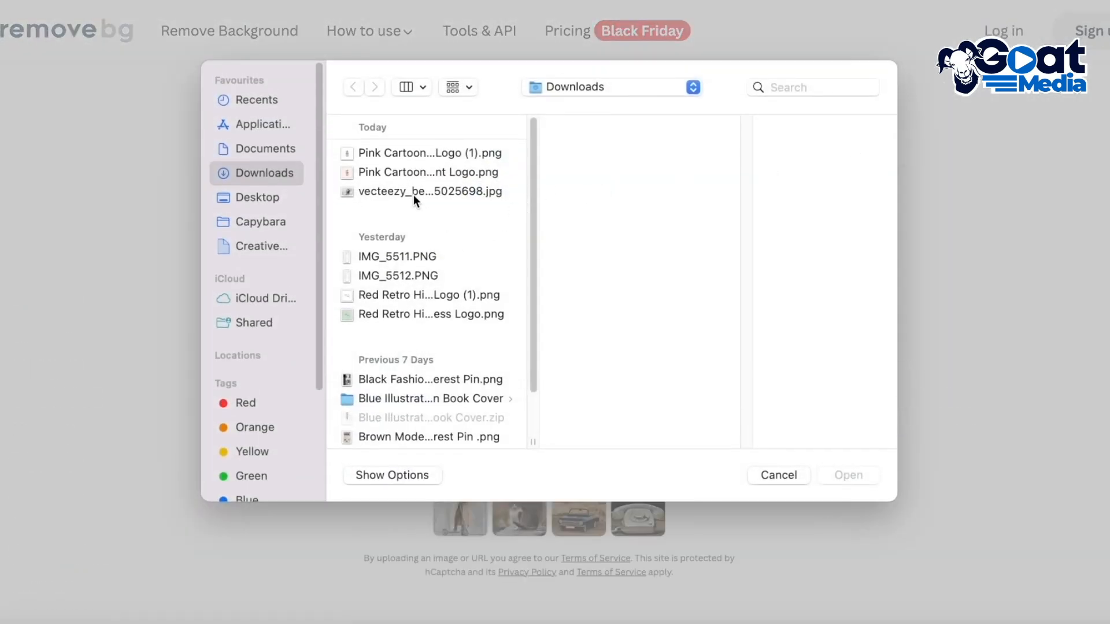
left_click(414, 192)
left_click(848, 475)
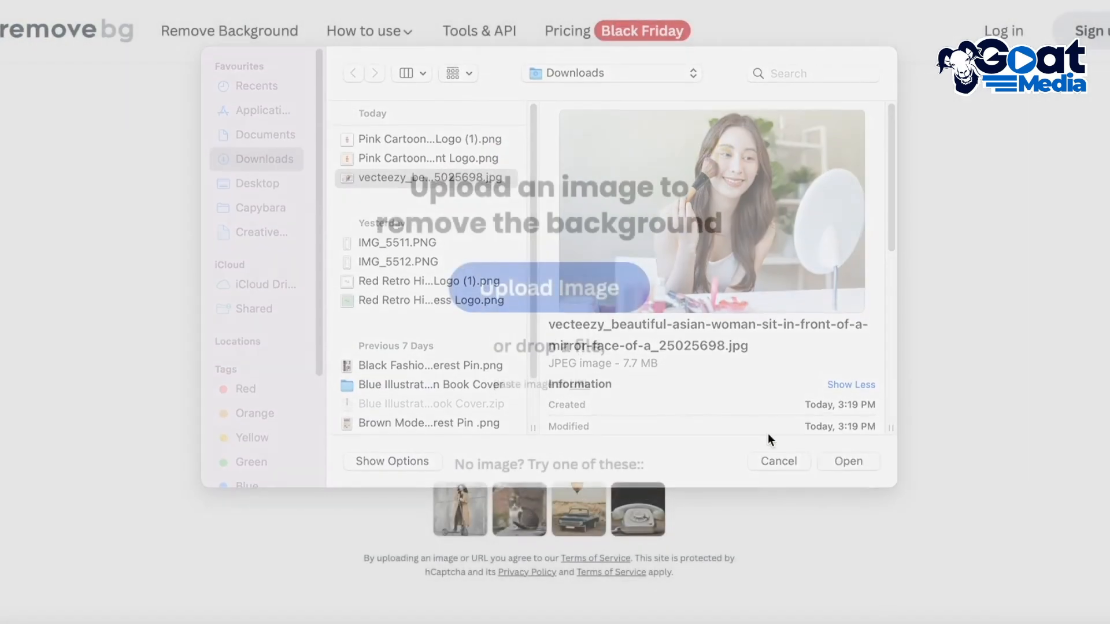